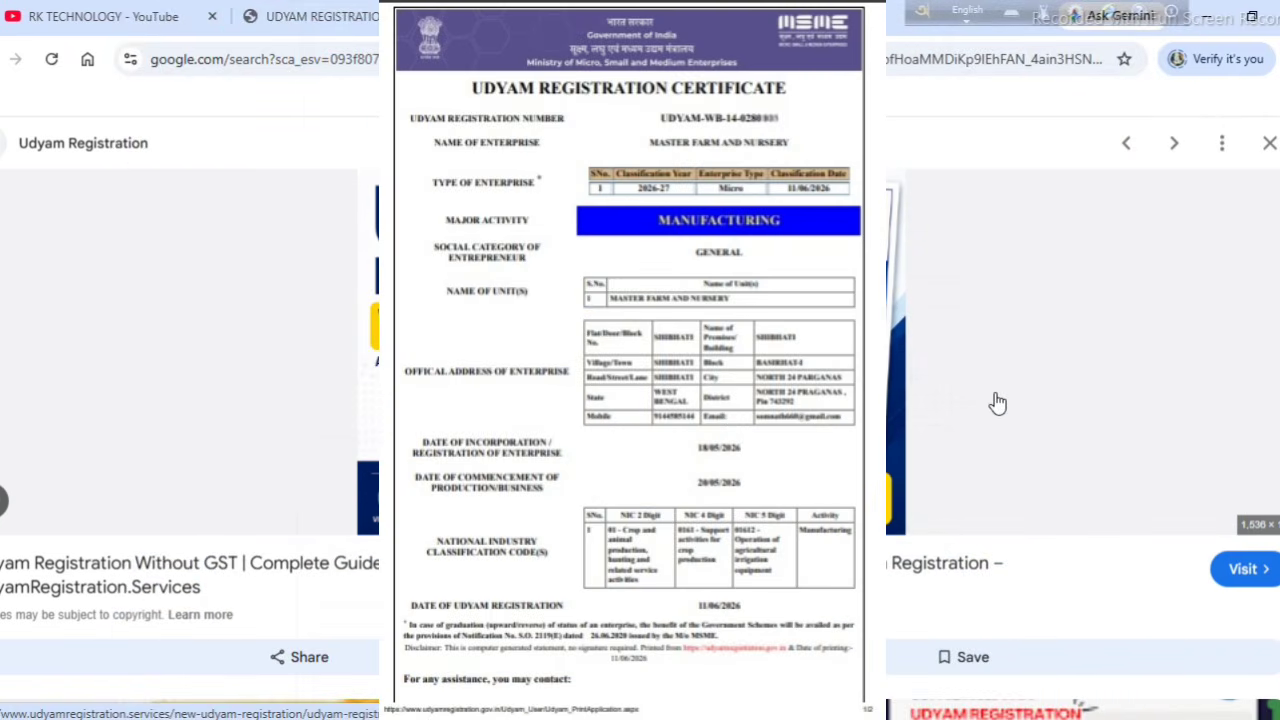
Step: View the RK TECHNOLOGY YouTube channel, then return to the Udyam Aadhaar Verification form
left_click(335, 8)
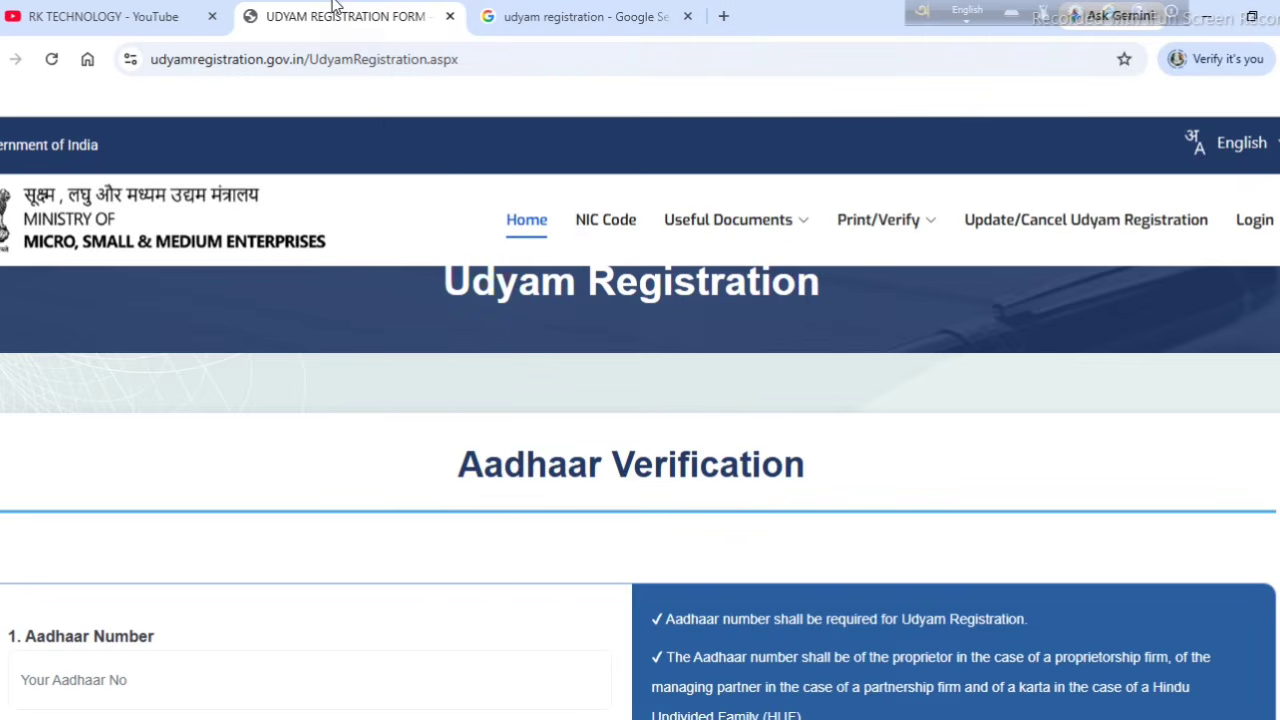
left_click(133, 17)
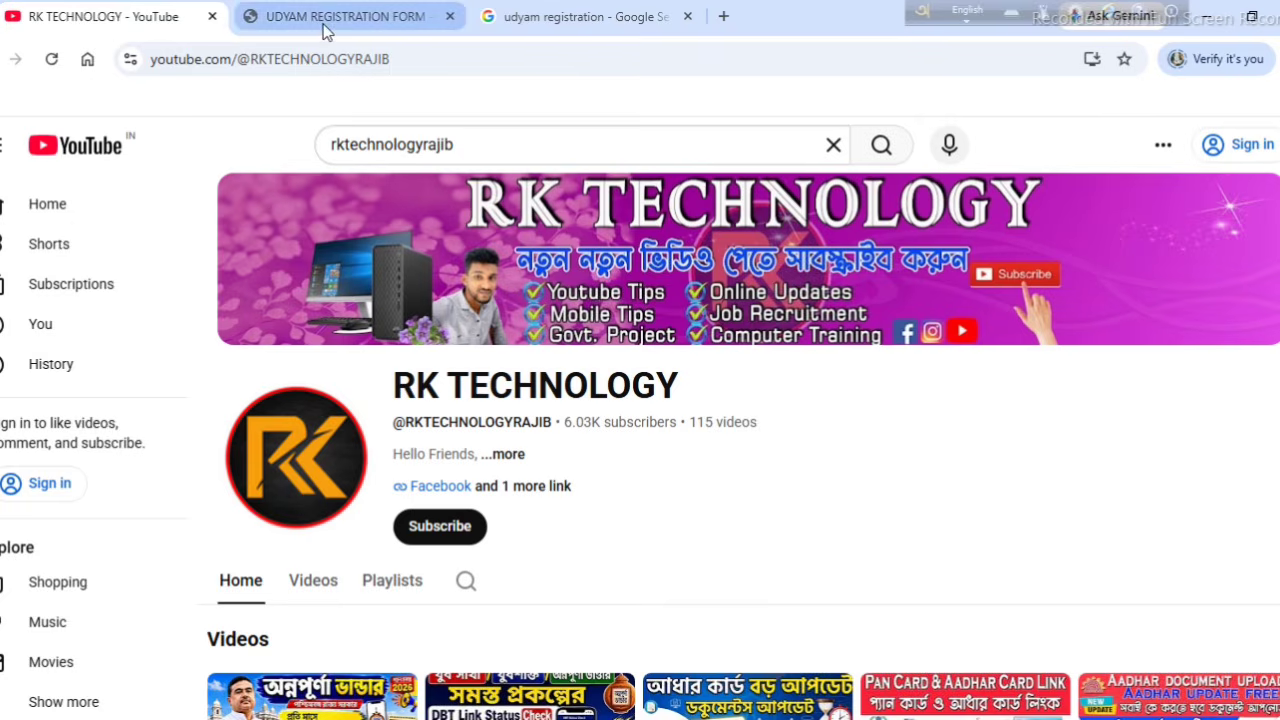
left_click(325, 30)
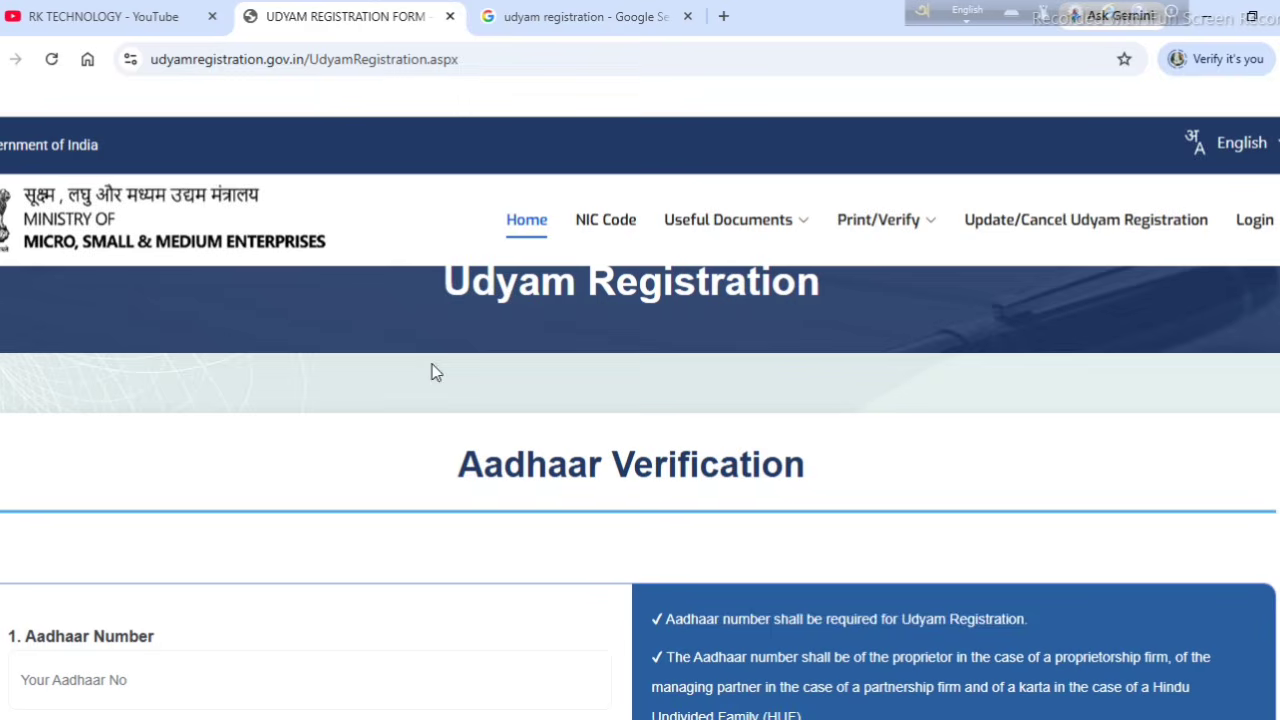
Step: Submit the Aadhaar details with Validate & Generate OTP to get the Aadhaar verified
scroll(436, 372, "down", 2)
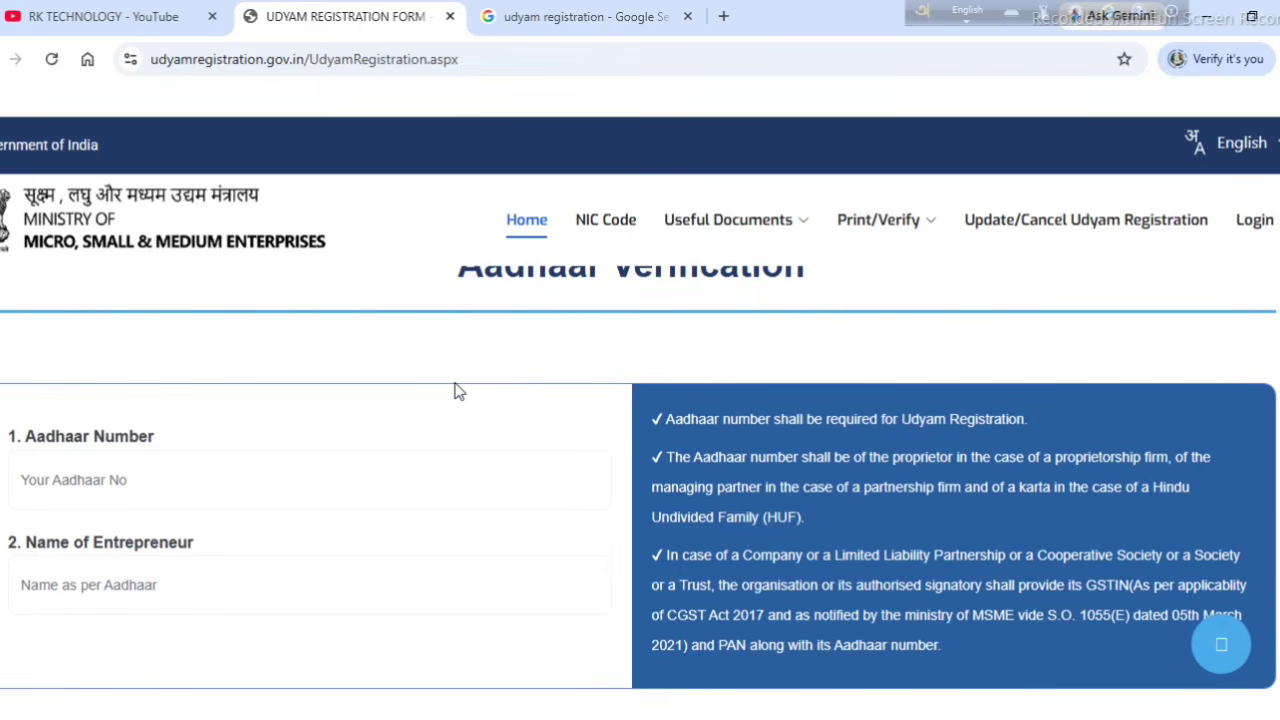
scroll(455, 391, "down", 2)
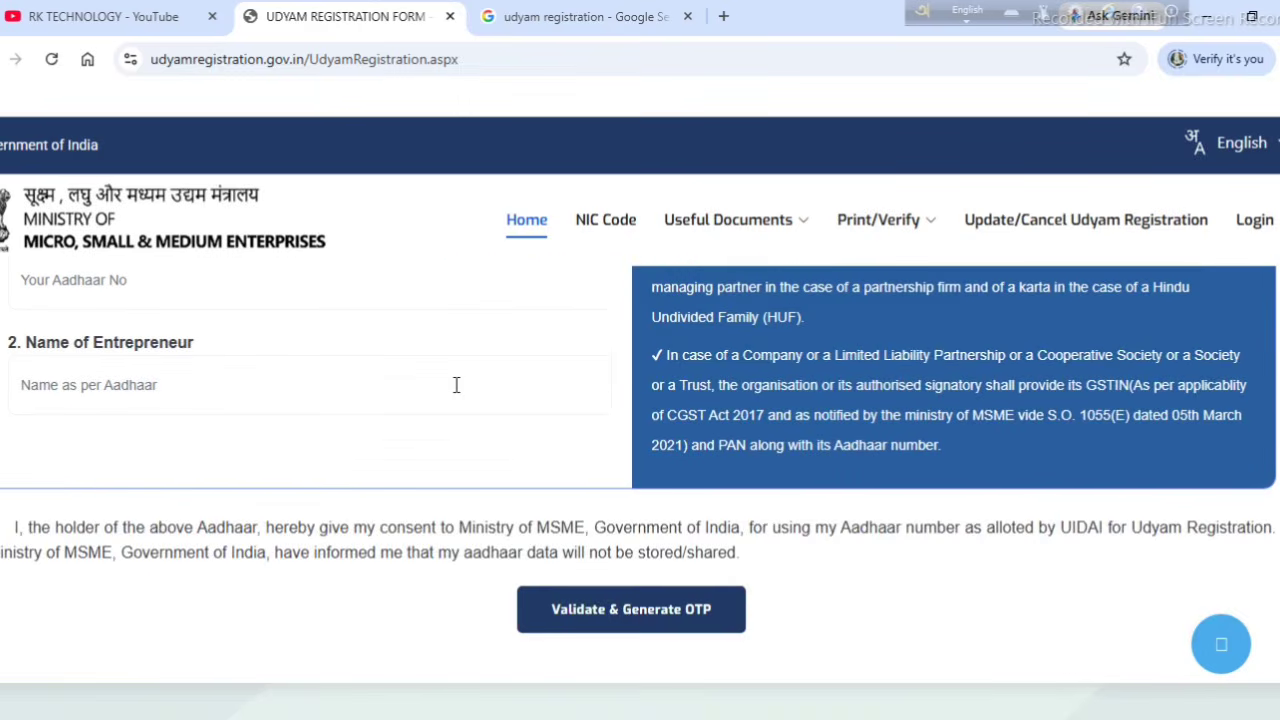
scroll(454, 385, "up", 1)
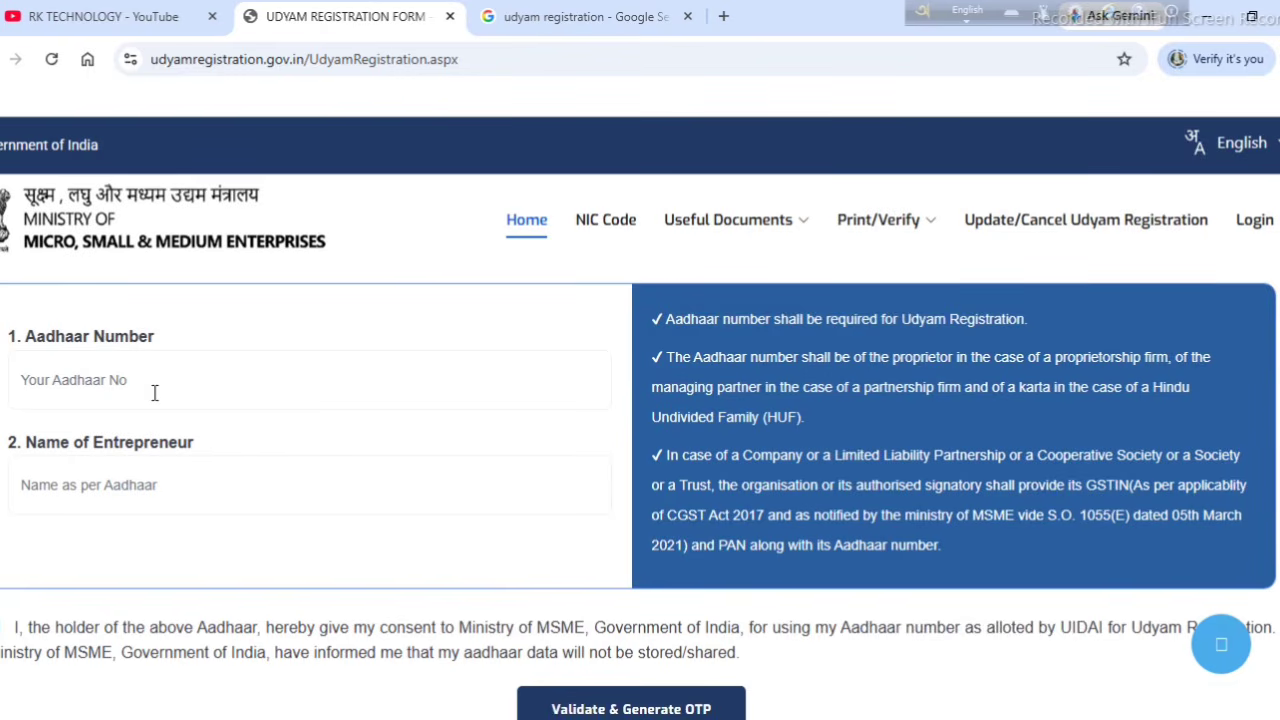
scroll(558, 595, "down", 1)
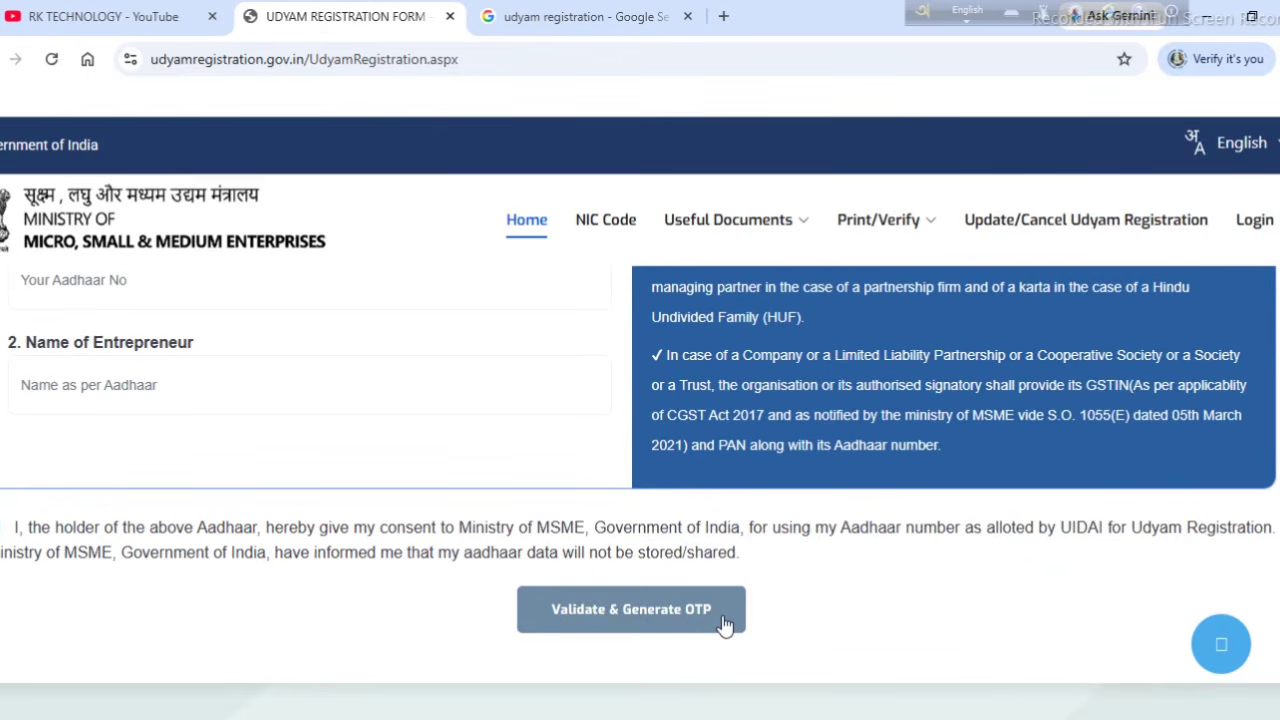
left_click(570, 614)
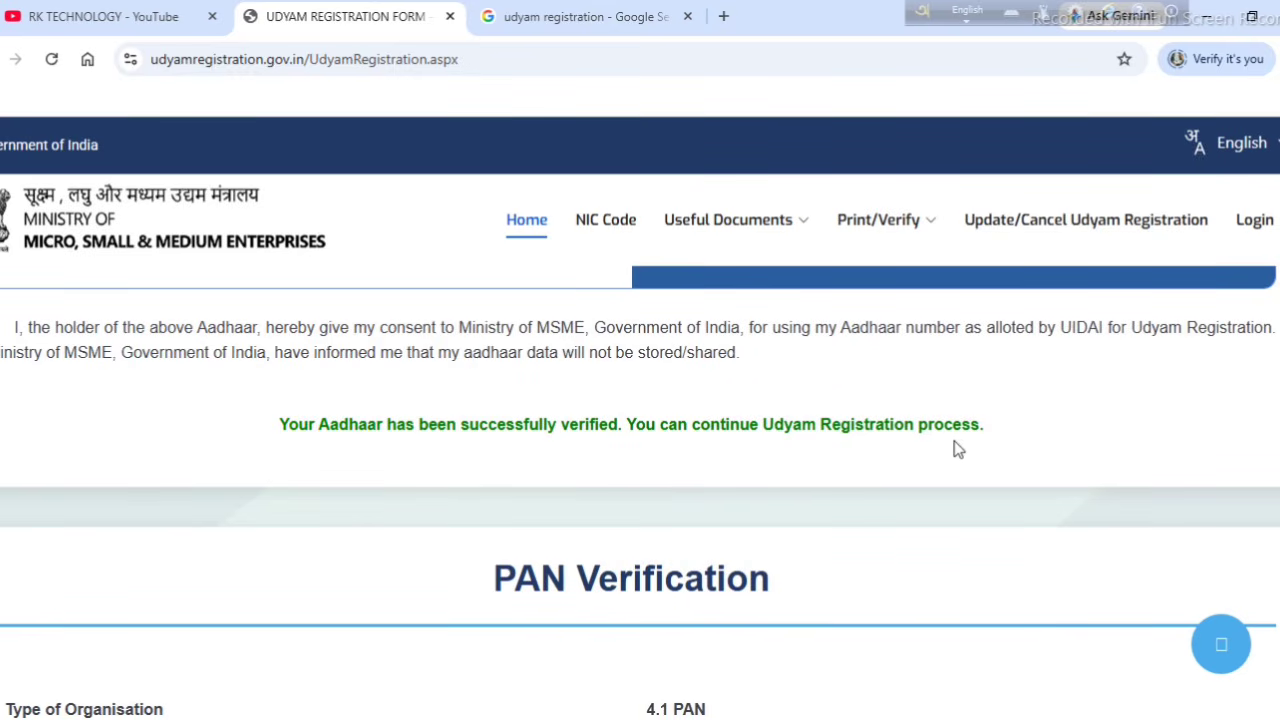
Step: Choose 1. Proprietary from the Type of Organisation dropdown under PAN Verification
scroll(670, 489, "down", 2)
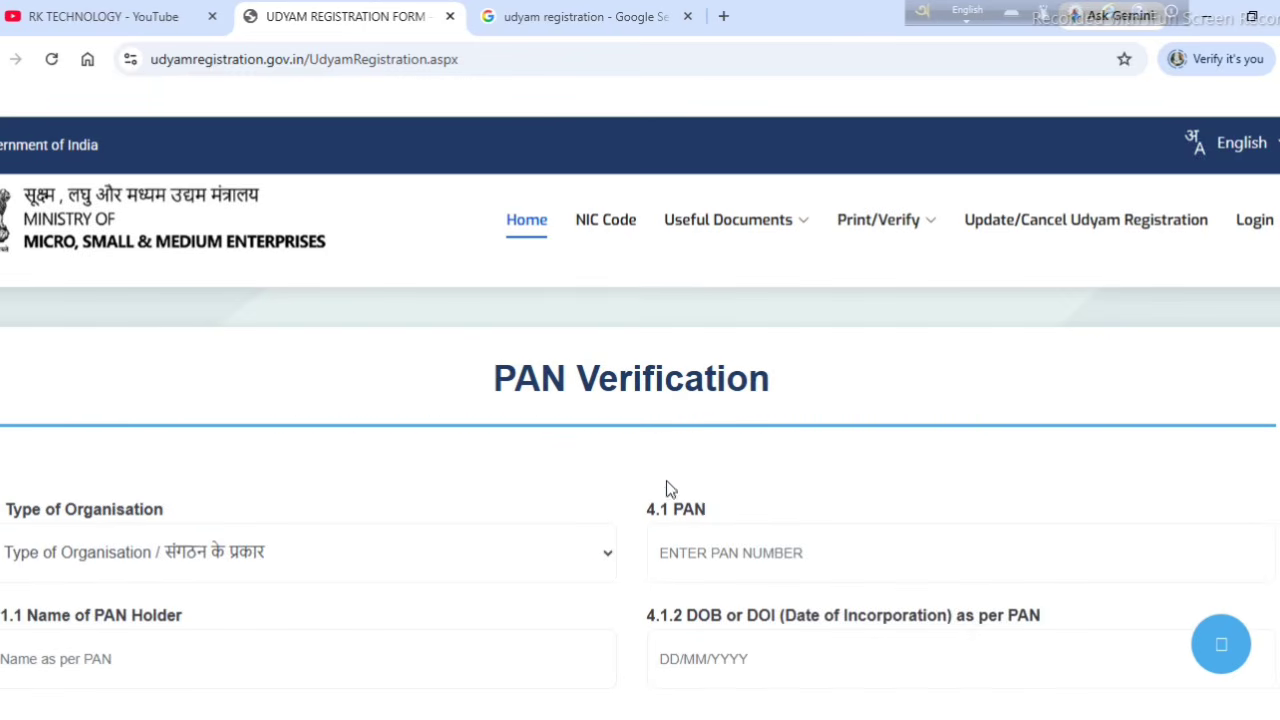
scroll(716, 444, "down", 1)
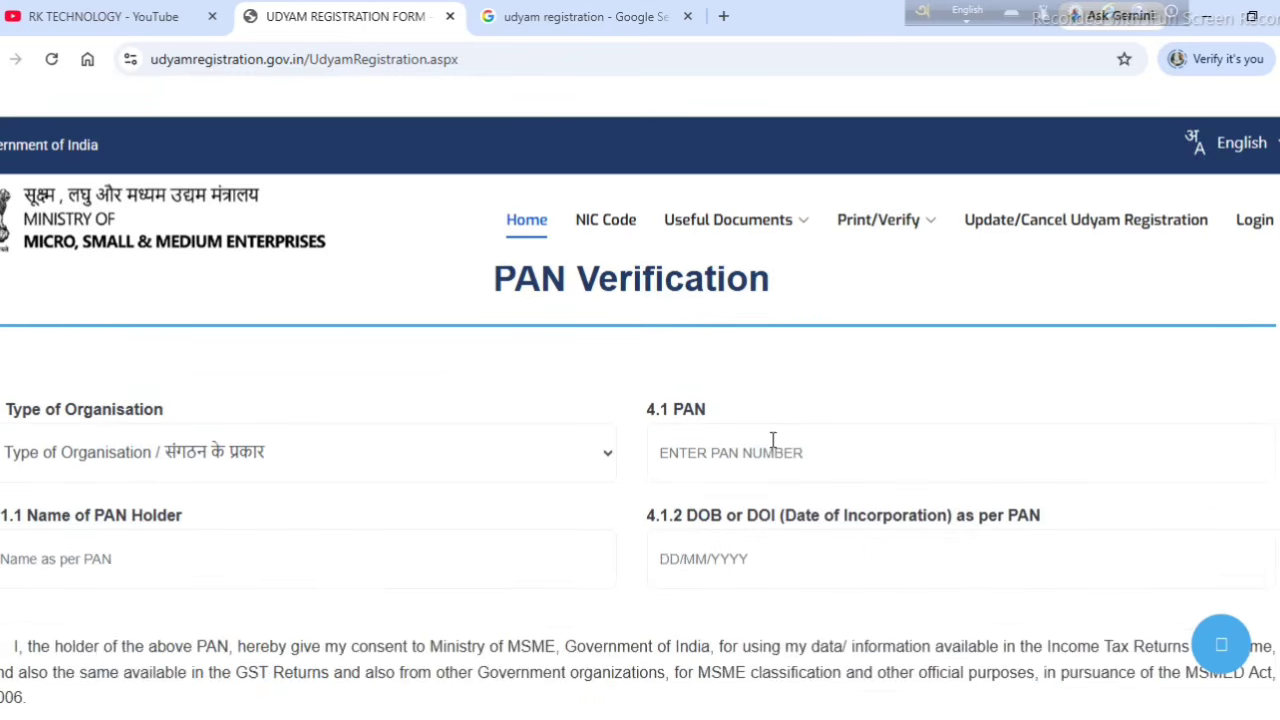
scroll(770, 442, "down", 1)
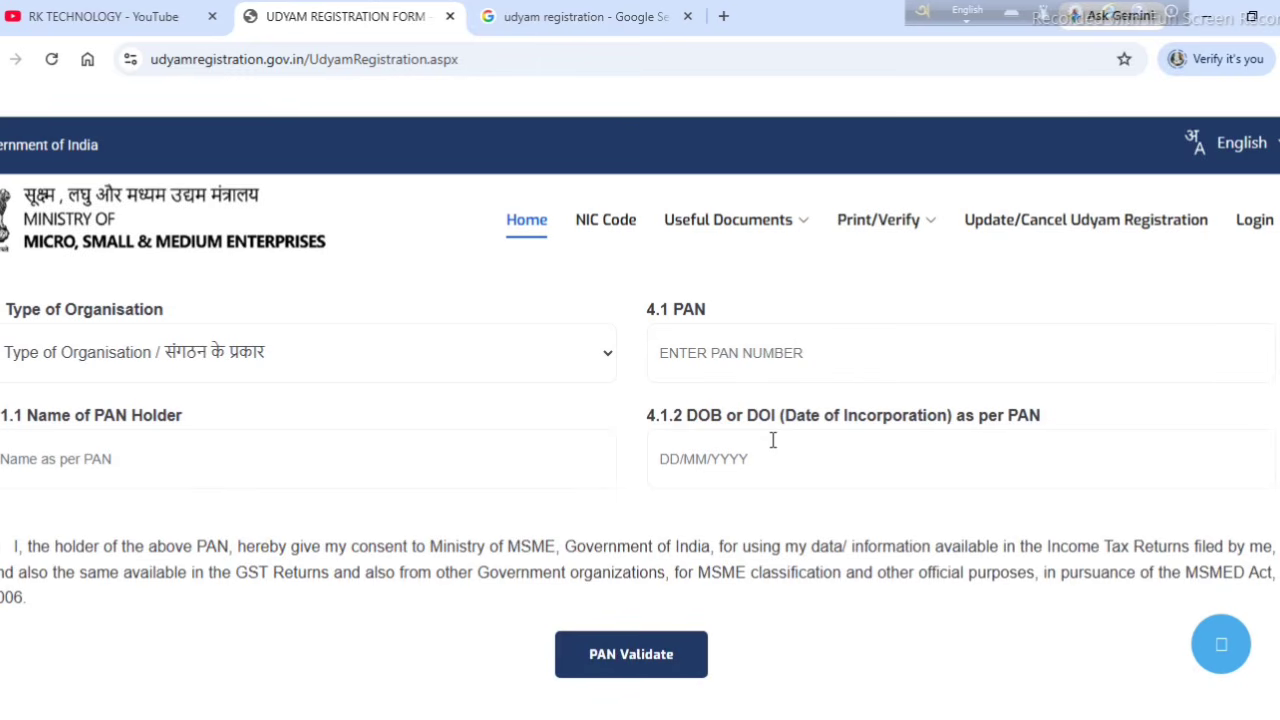
left_click(88, 360)
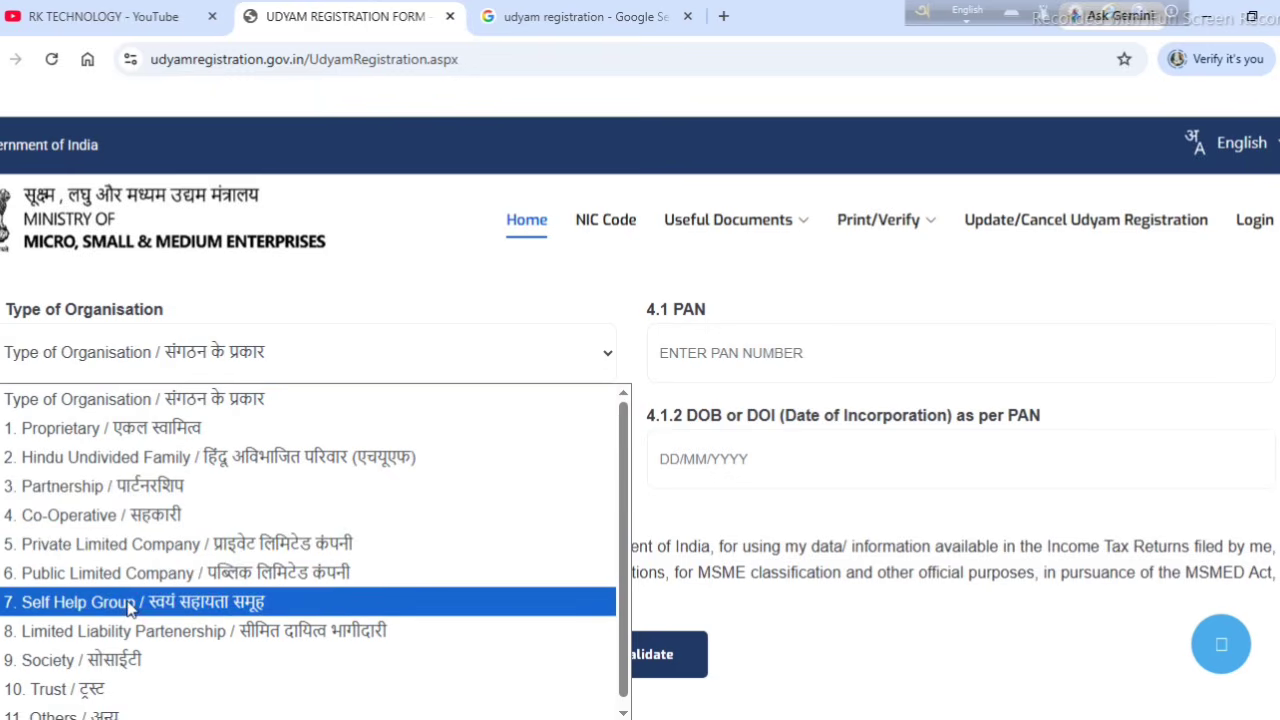
scroll(167, 605, "down", 1)
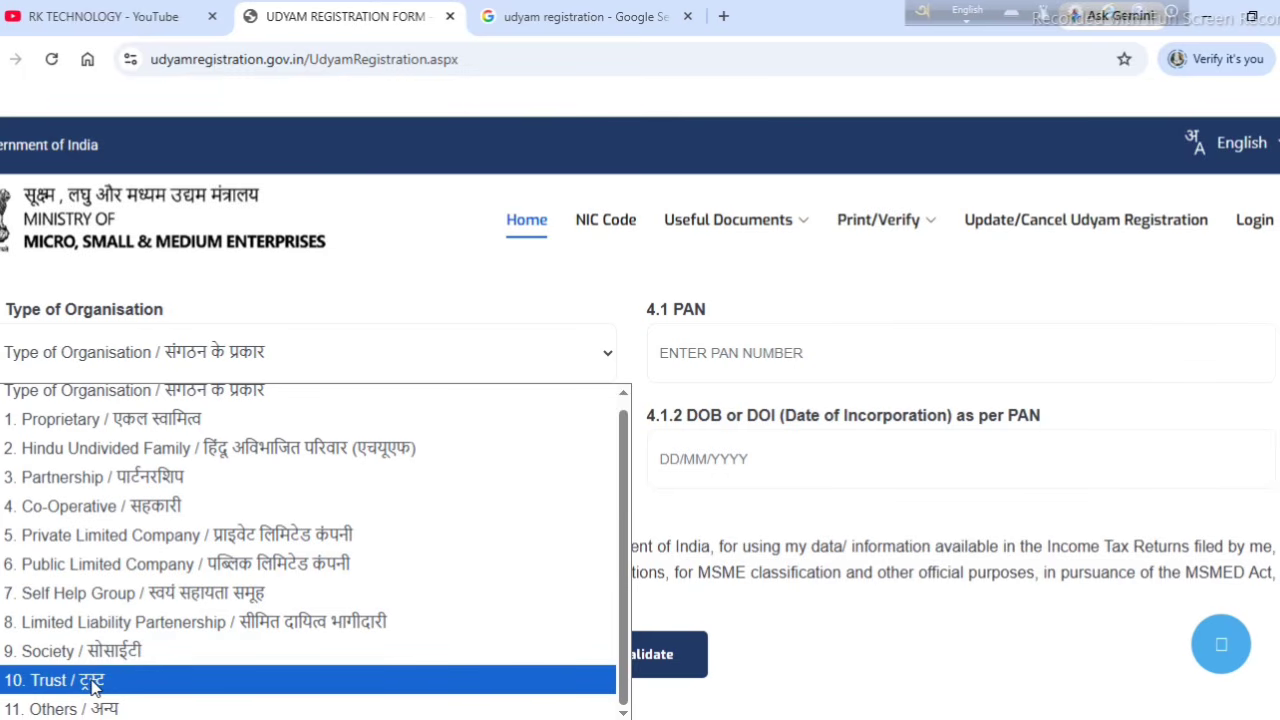
scroll(243, 572, "up", 1)
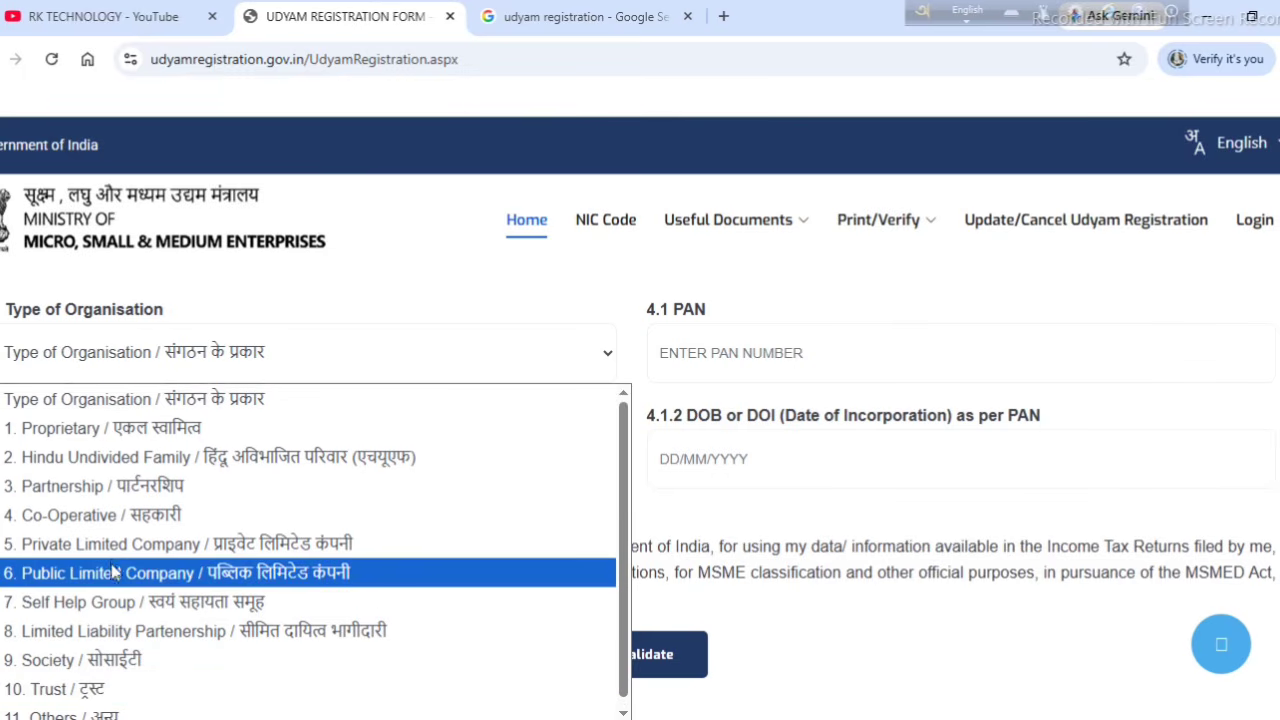
left_click(145, 437)
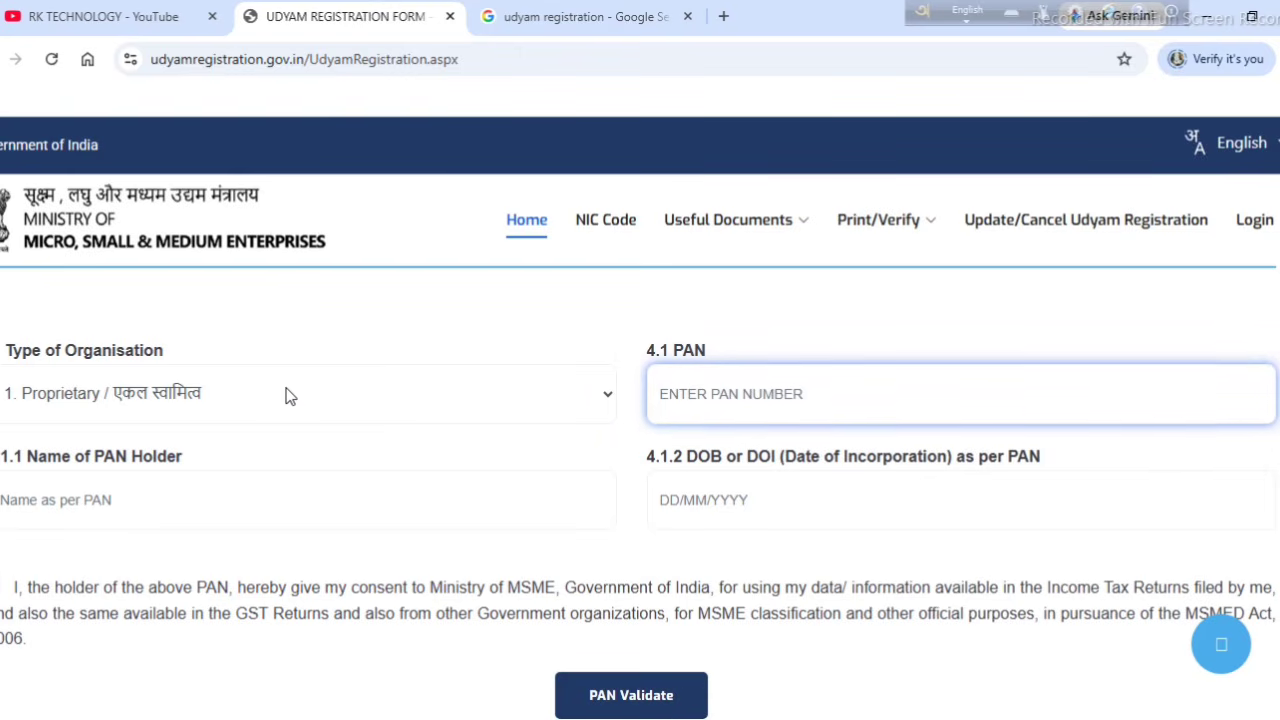
left_click(288, 395)
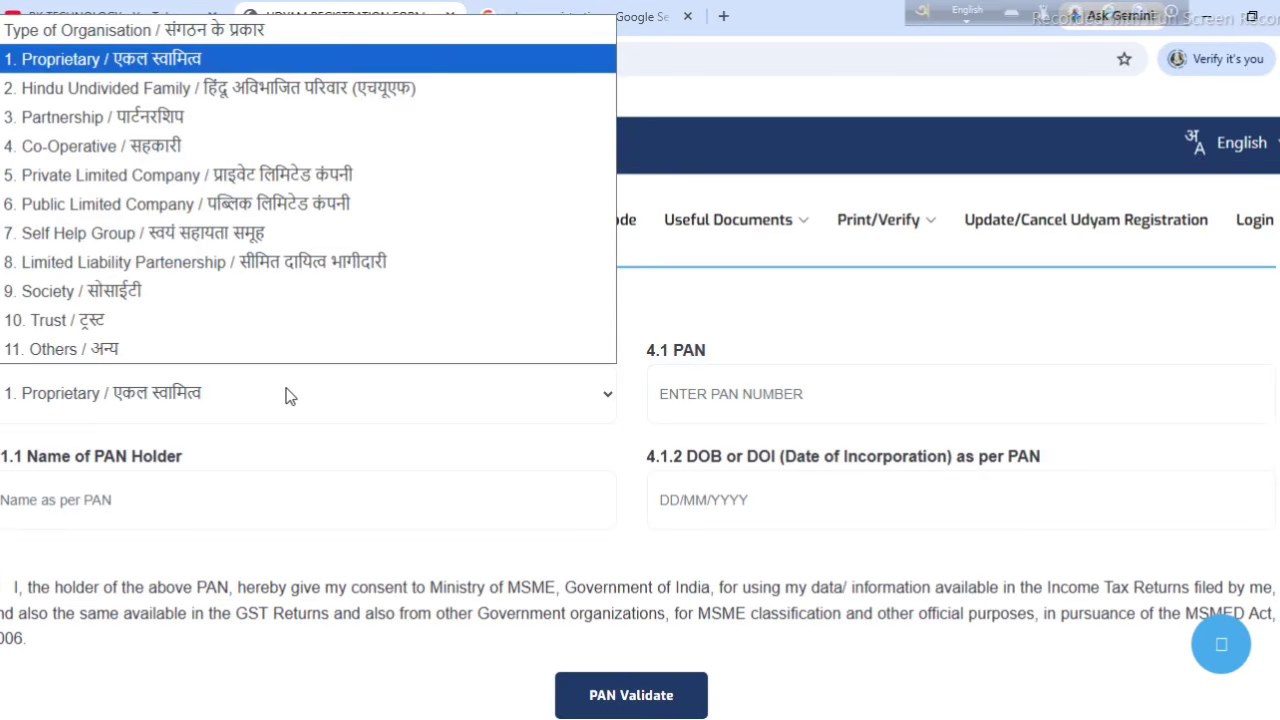
left_click(300, 404)
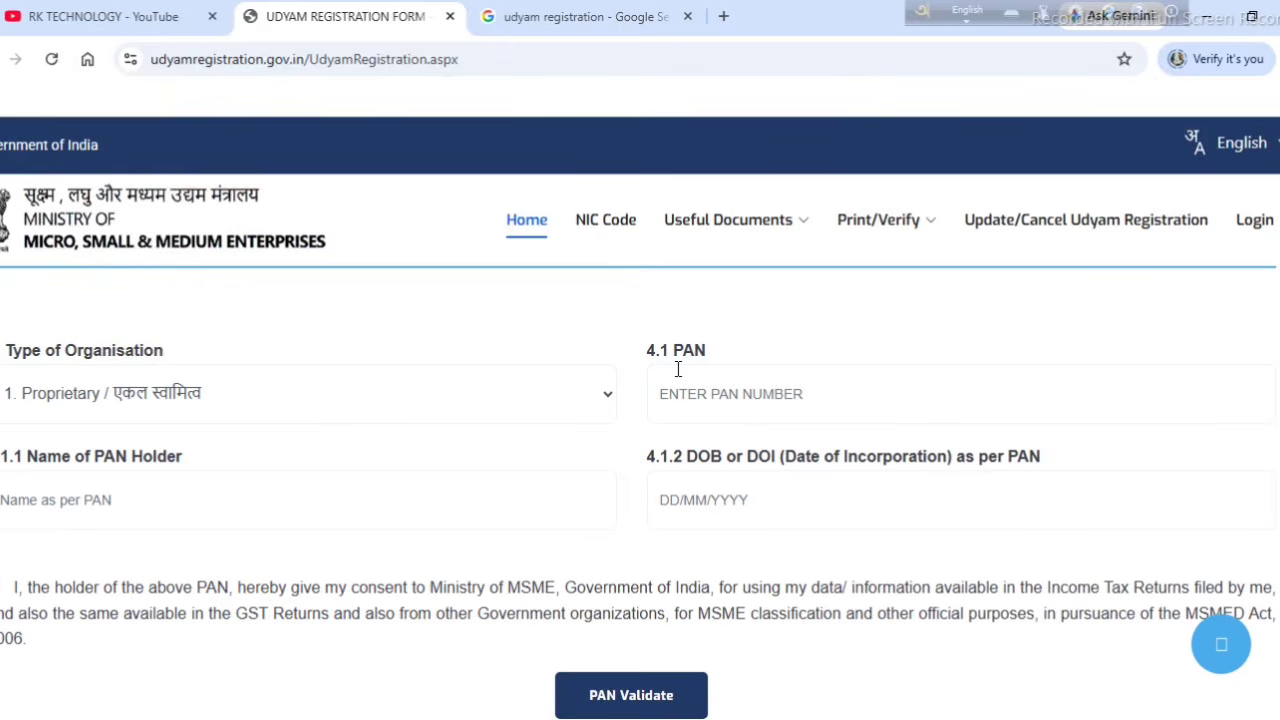
Step: Enter the PAN number in field 4.1 and validate it to auto-fill the holder's details
left_click(756, 400)
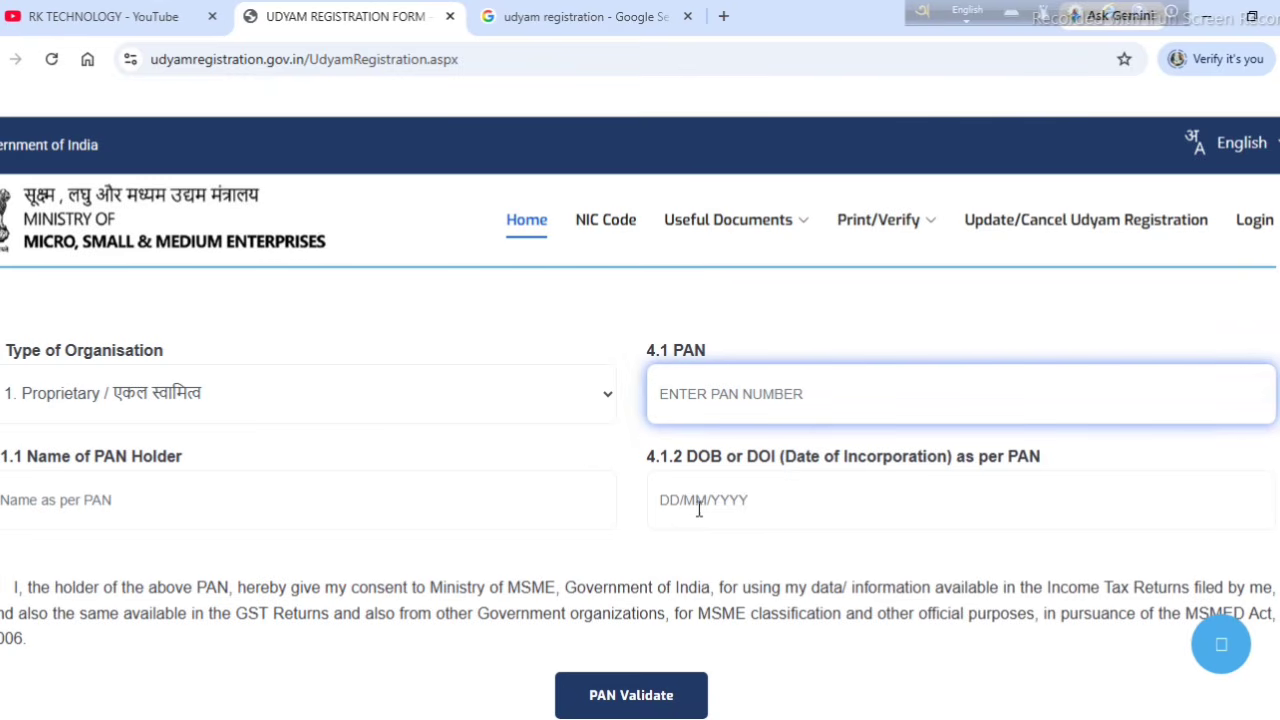
scroll(726, 504, "down", 2)
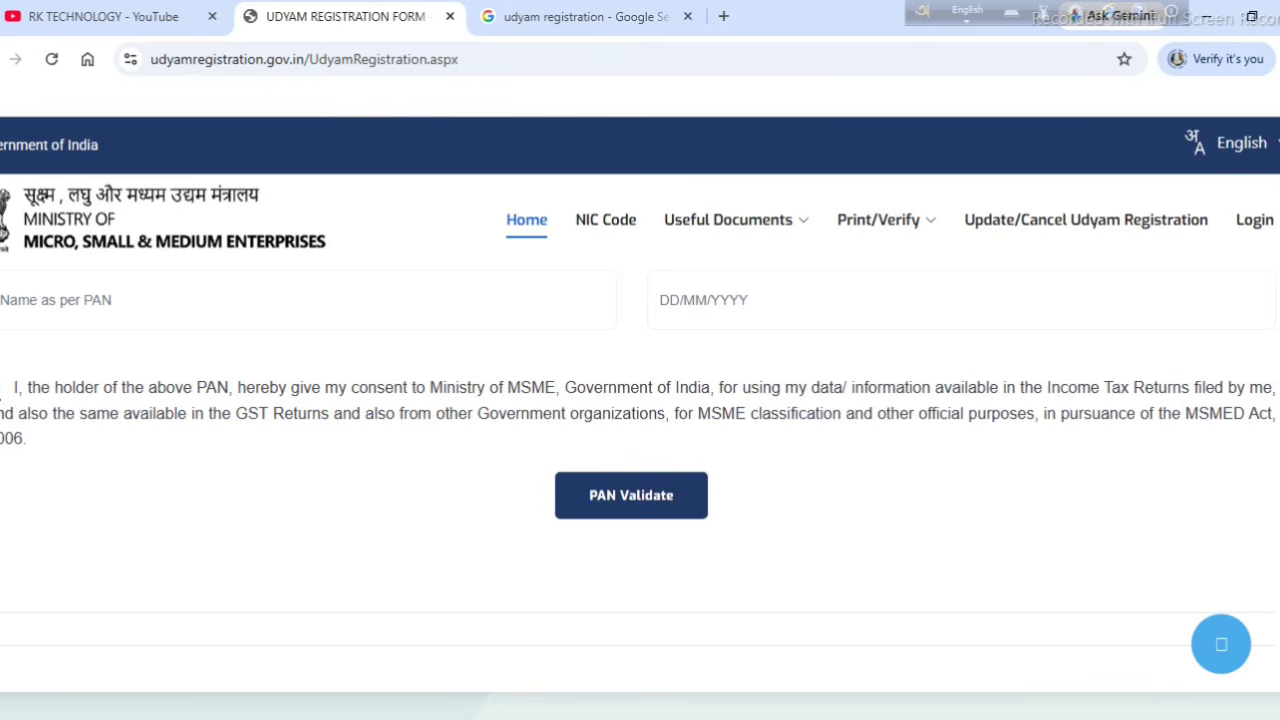
left_click(612, 505)
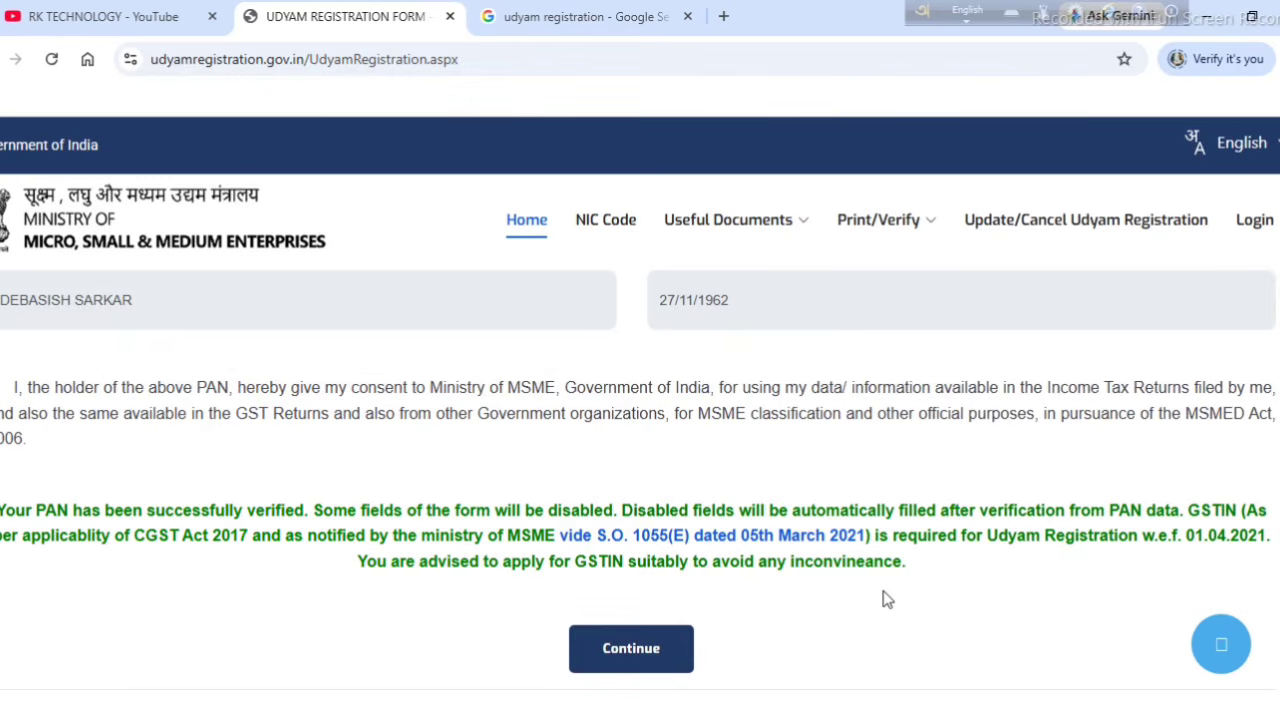
Step: Continue past the verified PAN and answer No to 4.3 Do you have GSTIN?
left_click(615, 662)
left_click(631, 650)
scroll(742, 568, "up", 2)
scroll(742, 568, "down", 1)
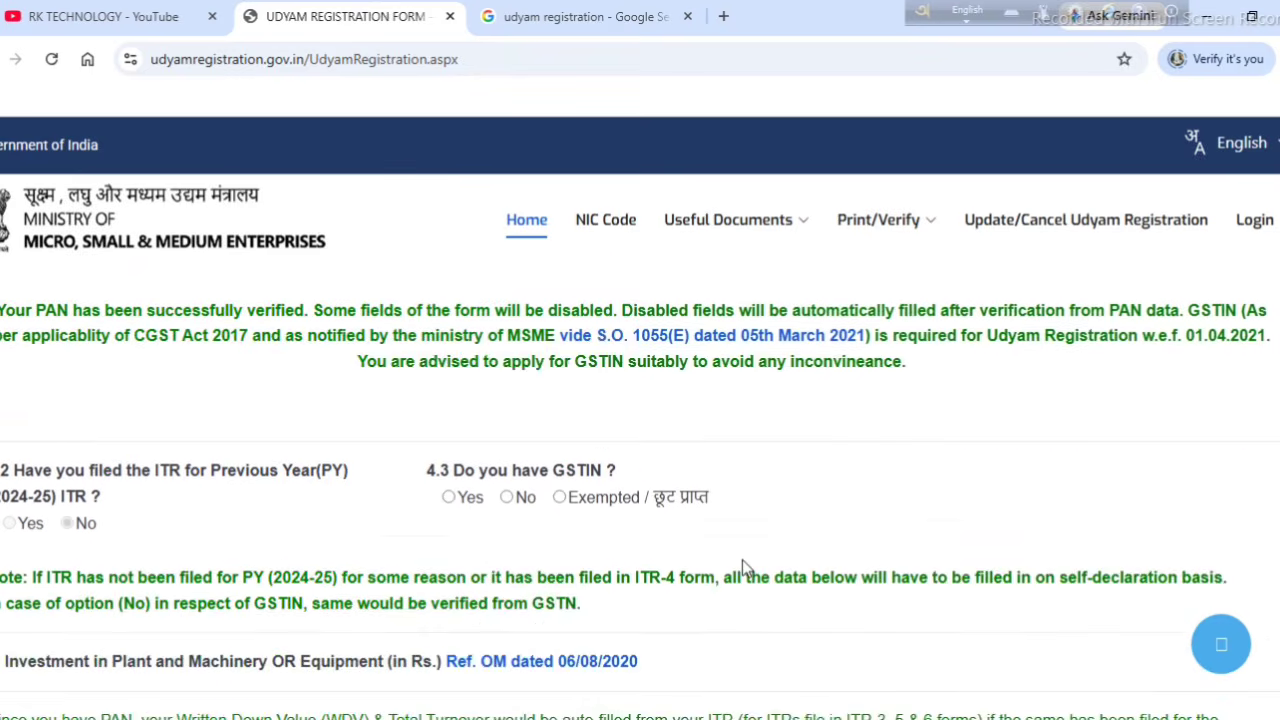
scroll(742, 568, "down", 1)
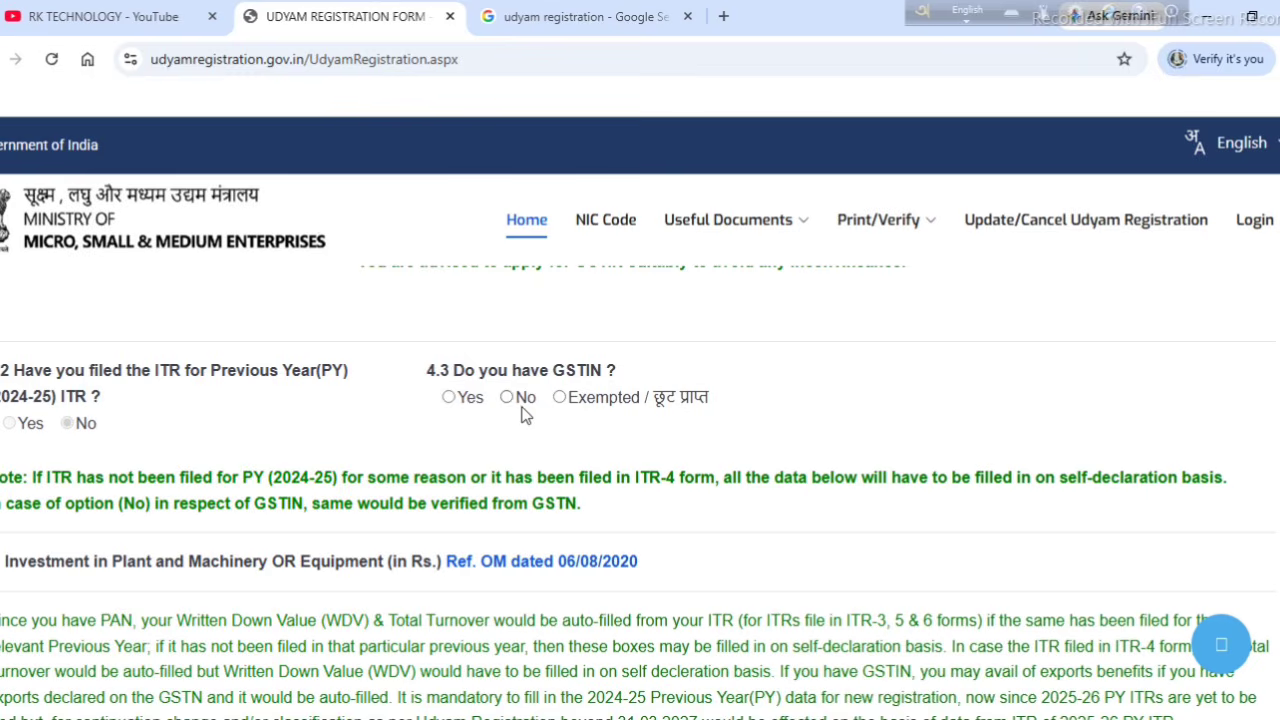
left_click(507, 398)
scroll(1058, 690, "down", 4)
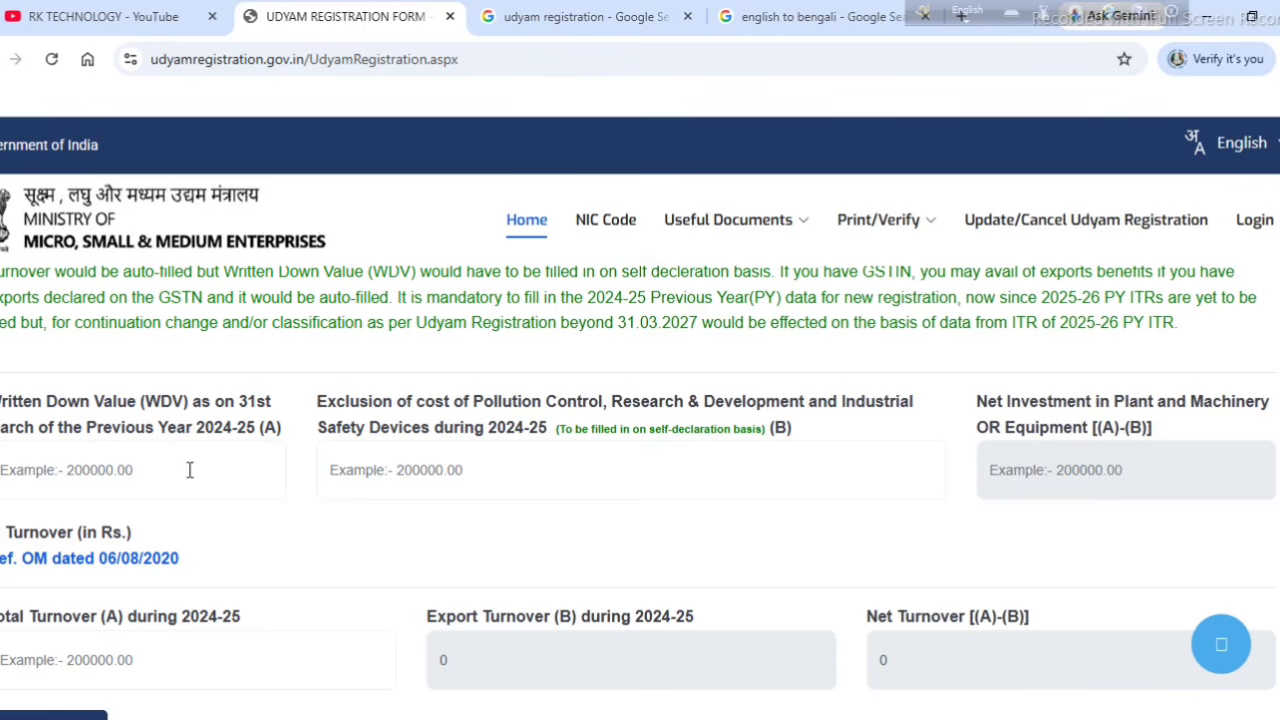
Step: Enter 0 for the 2024-25 written down value, cost exclusion and total turnover
left_click(116, 469)
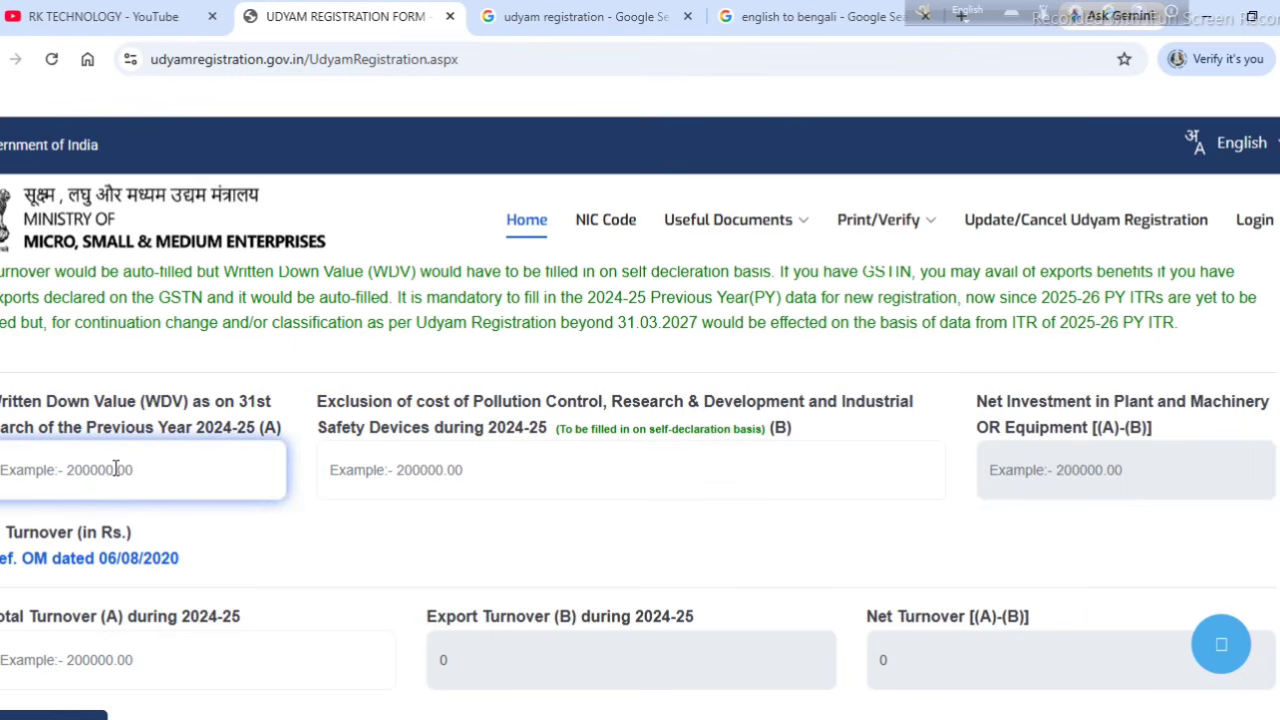
type("0")
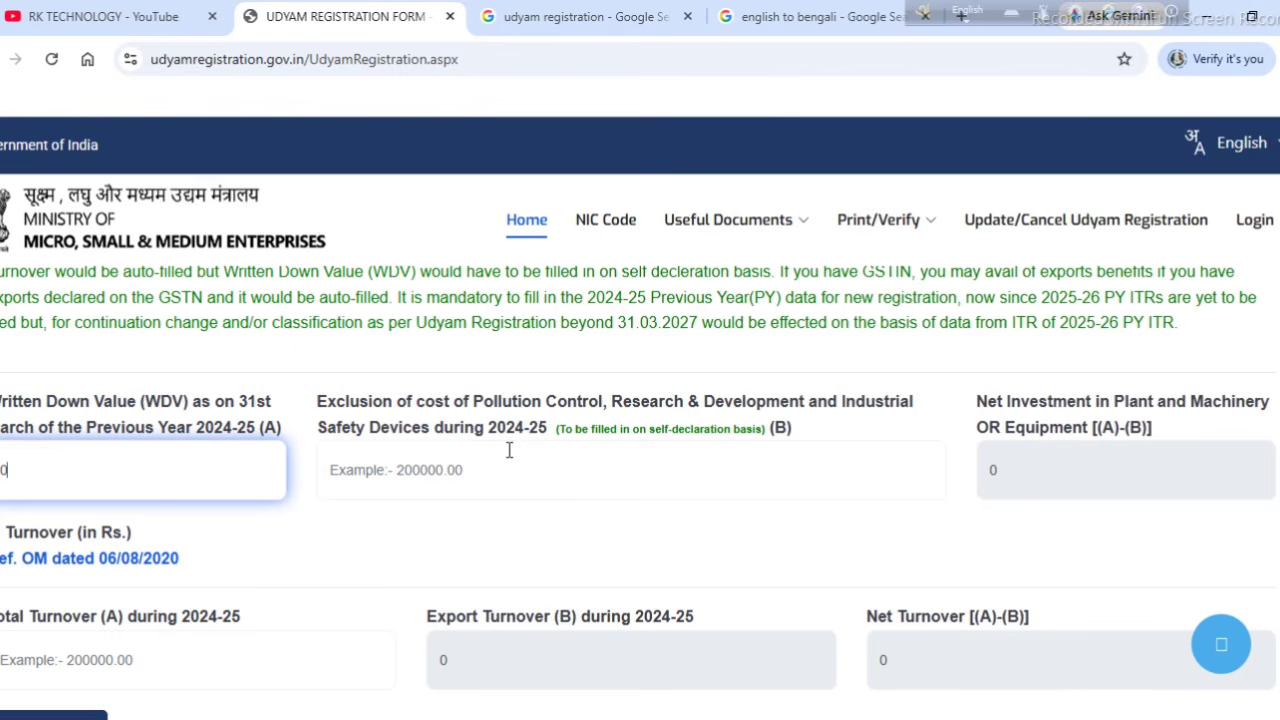
left_click(433, 474)
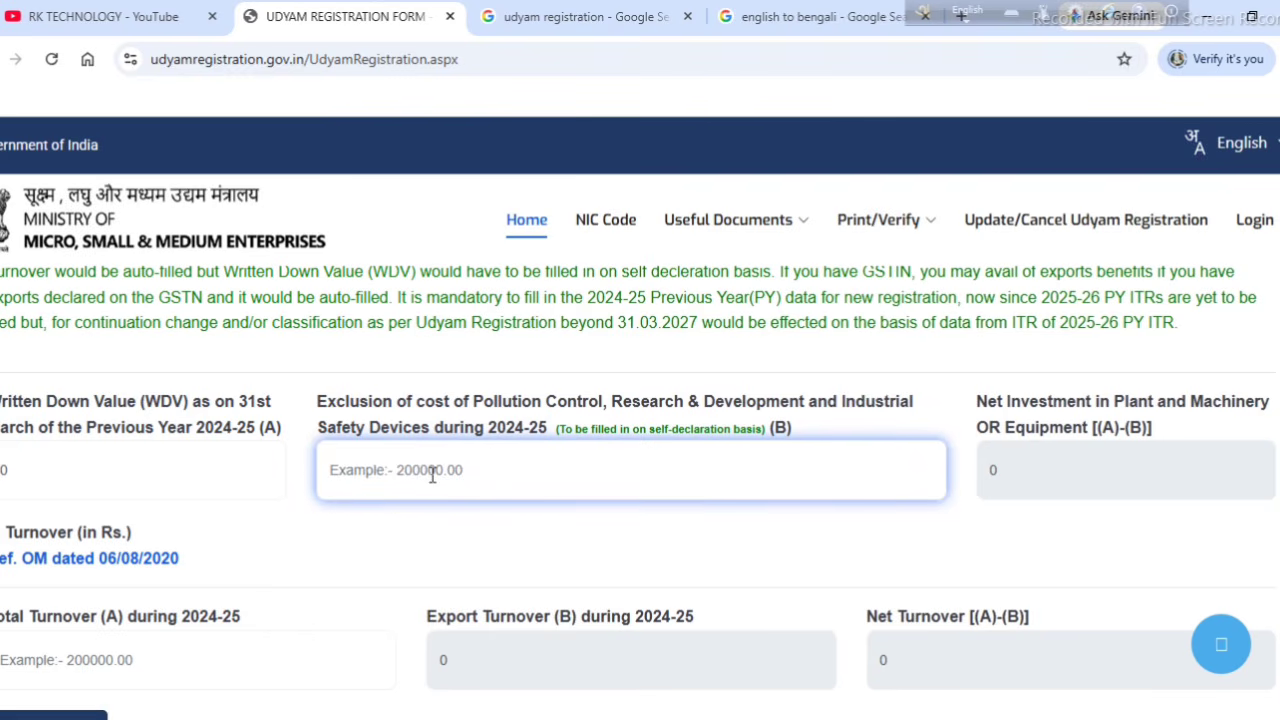
type("0")
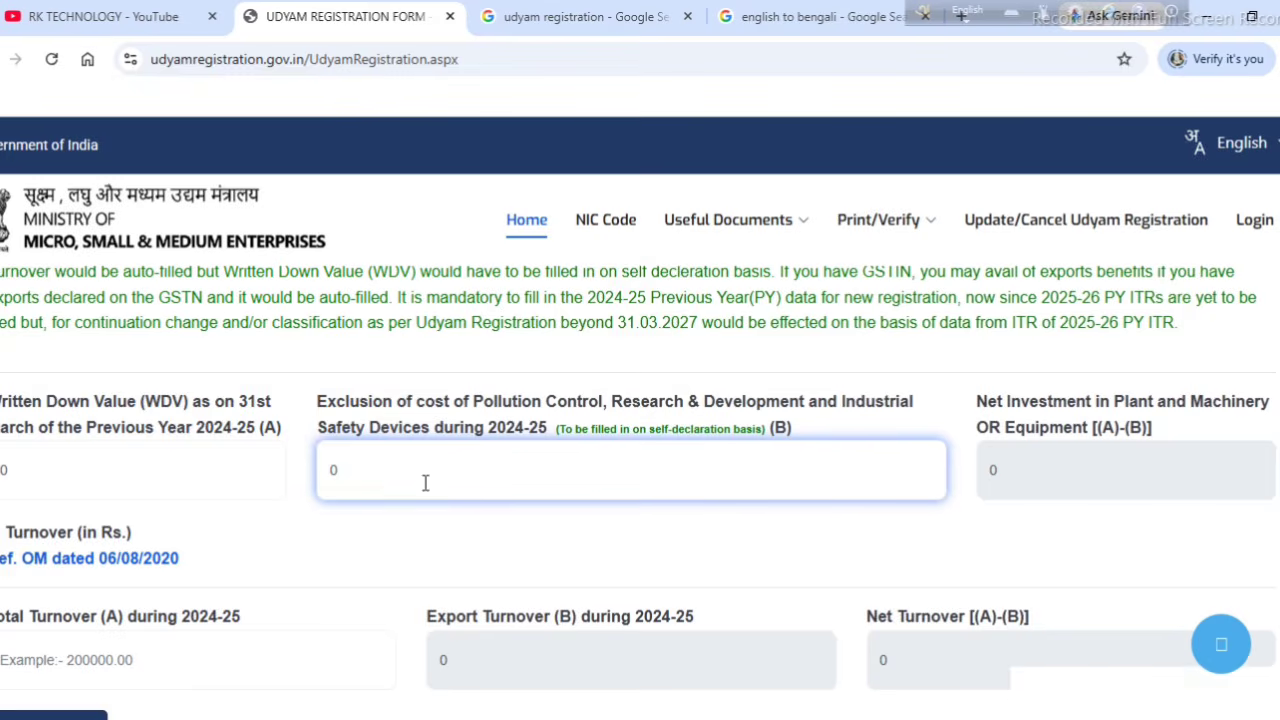
scroll(434, 490, "down", 1)
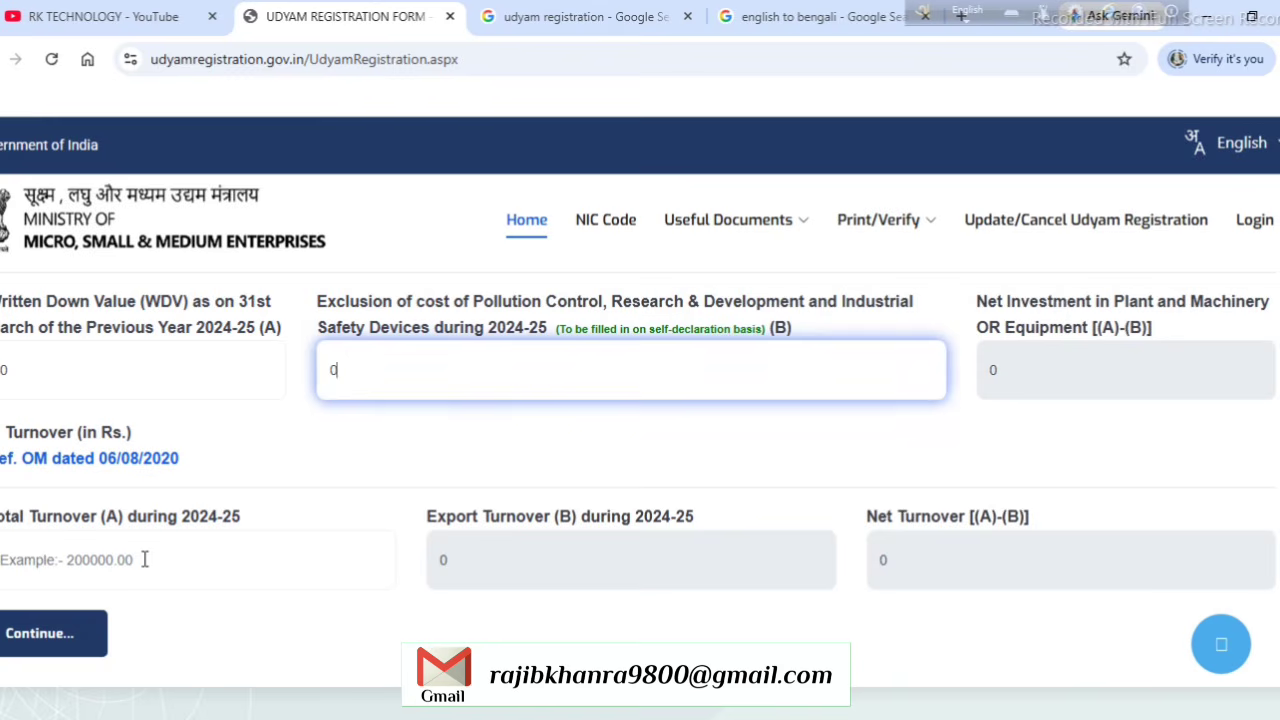
left_click(144, 559)
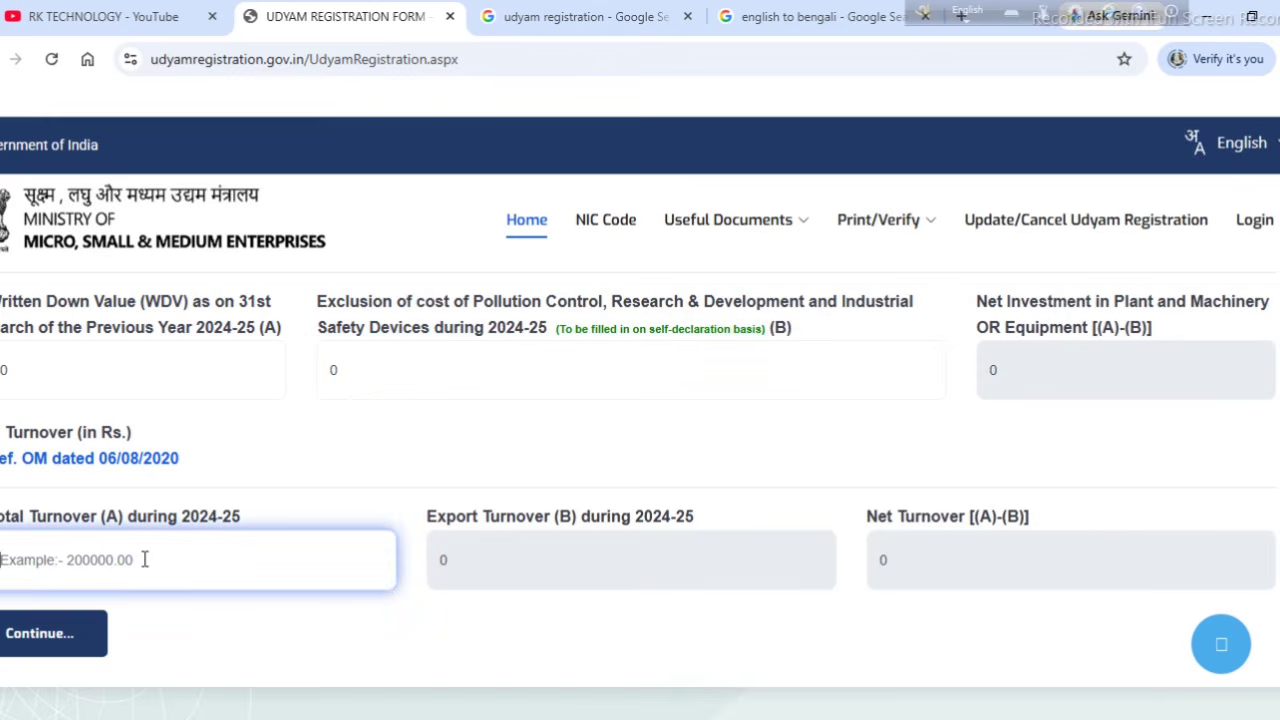
type("0")
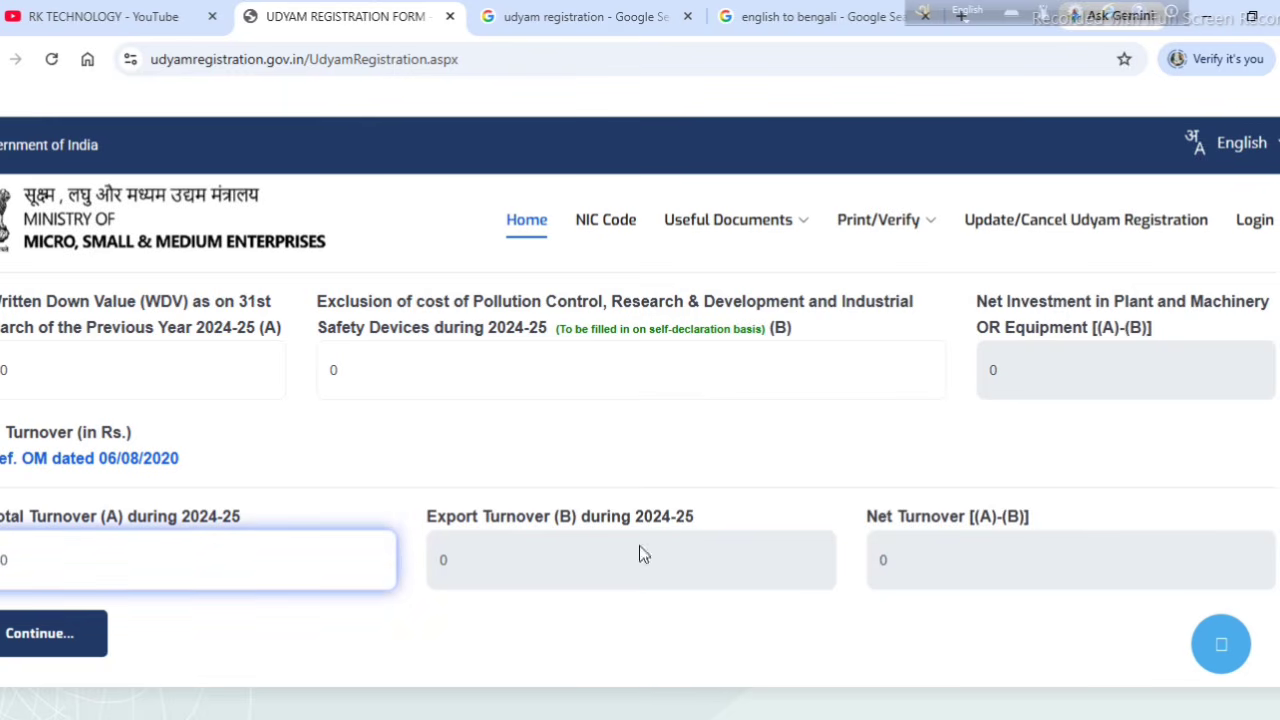
left_click(471, 563)
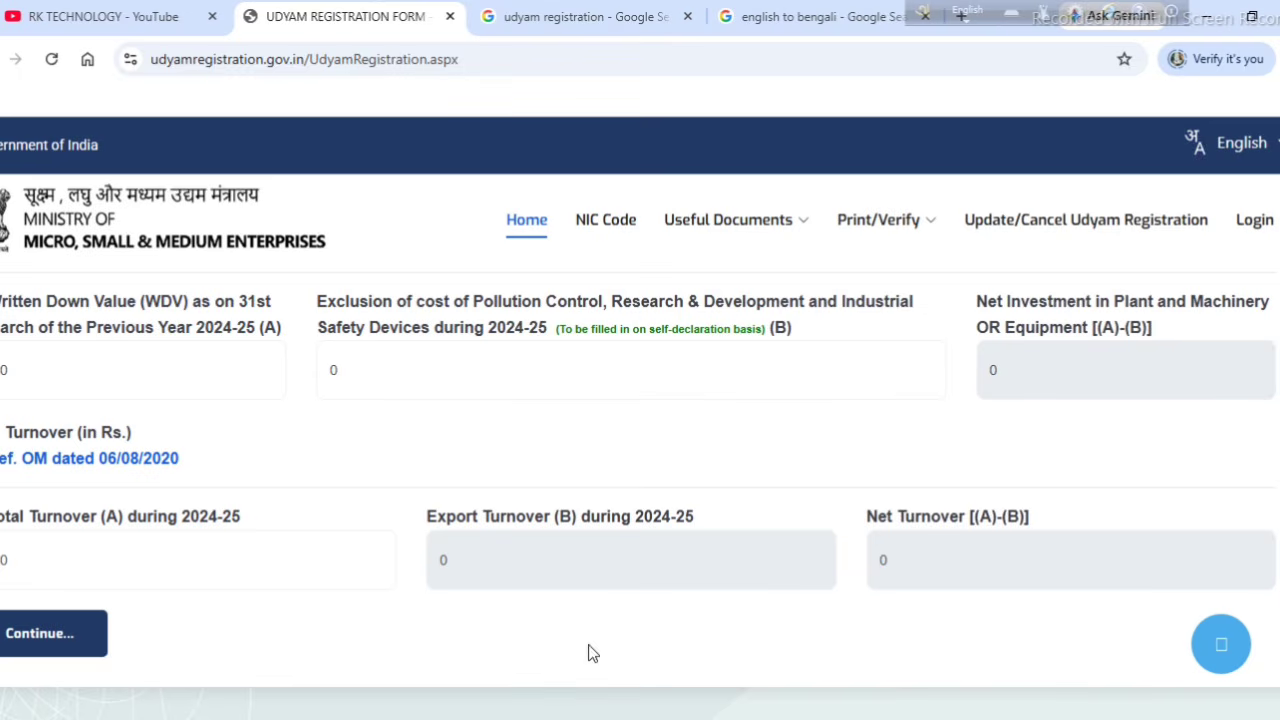
Step: Submit the investment and turnover figures and answer No to Specially Abled (DIVYANG)
left_click(48, 636)
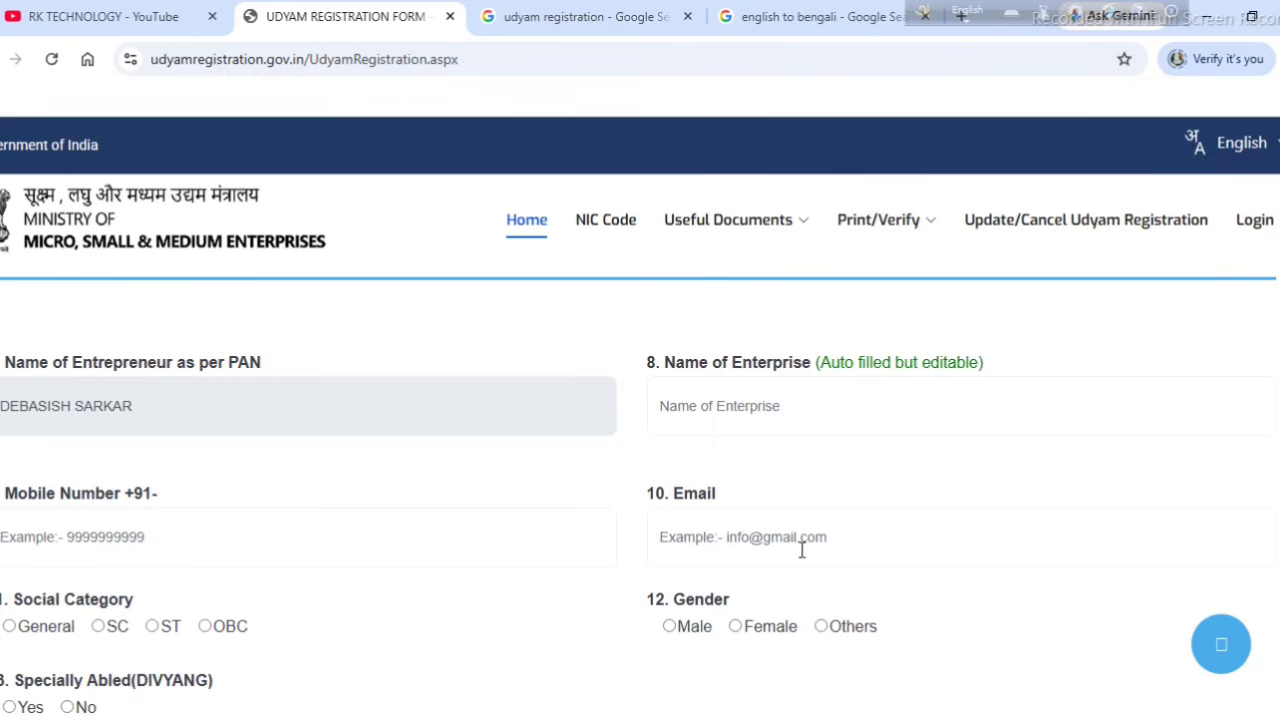
scroll(802, 550, "down", 1)
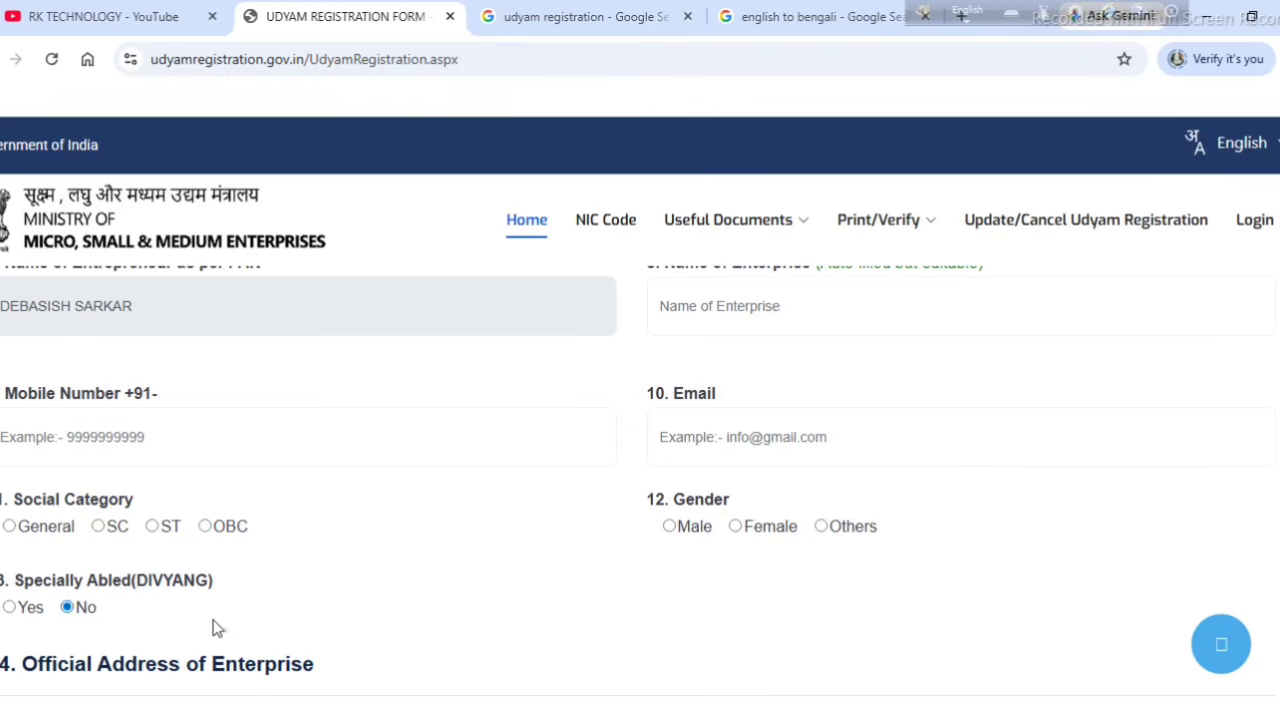
scroll(260, 625, "down", 2)
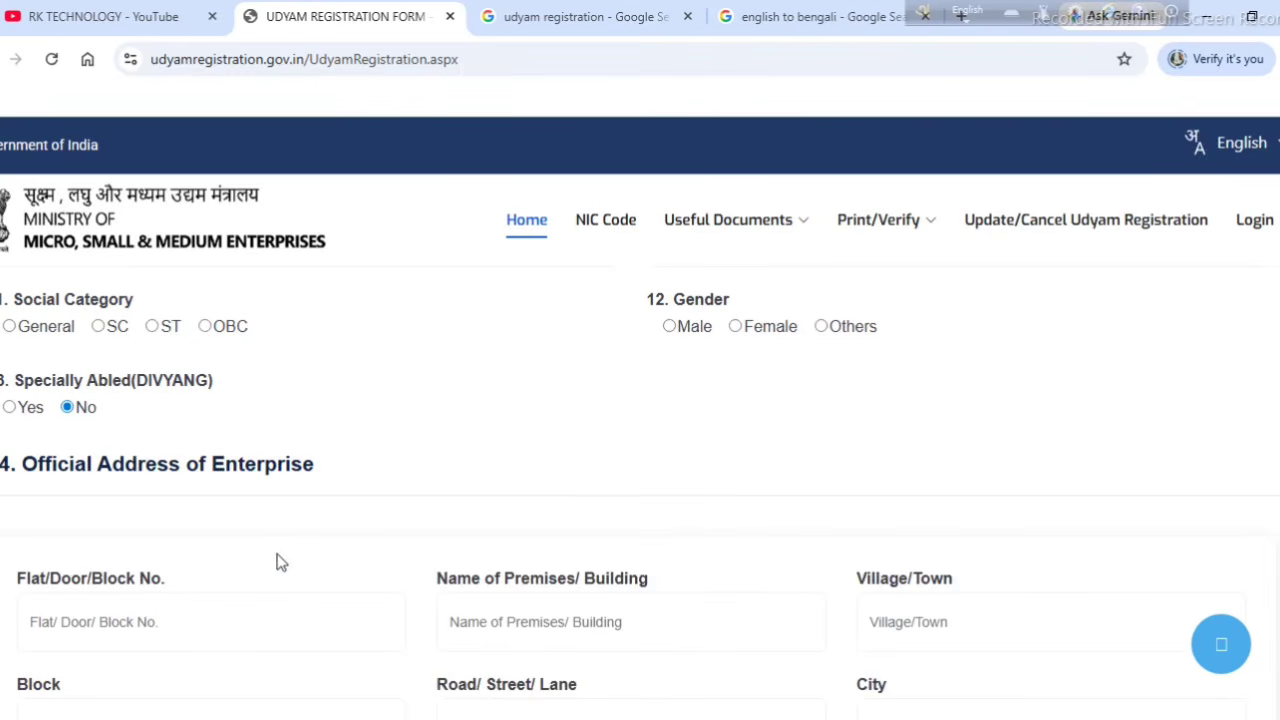
Step: Complete the Official Address of Enterprise fields, including State, District and DIC
scroll(378, 536, "down", 2)
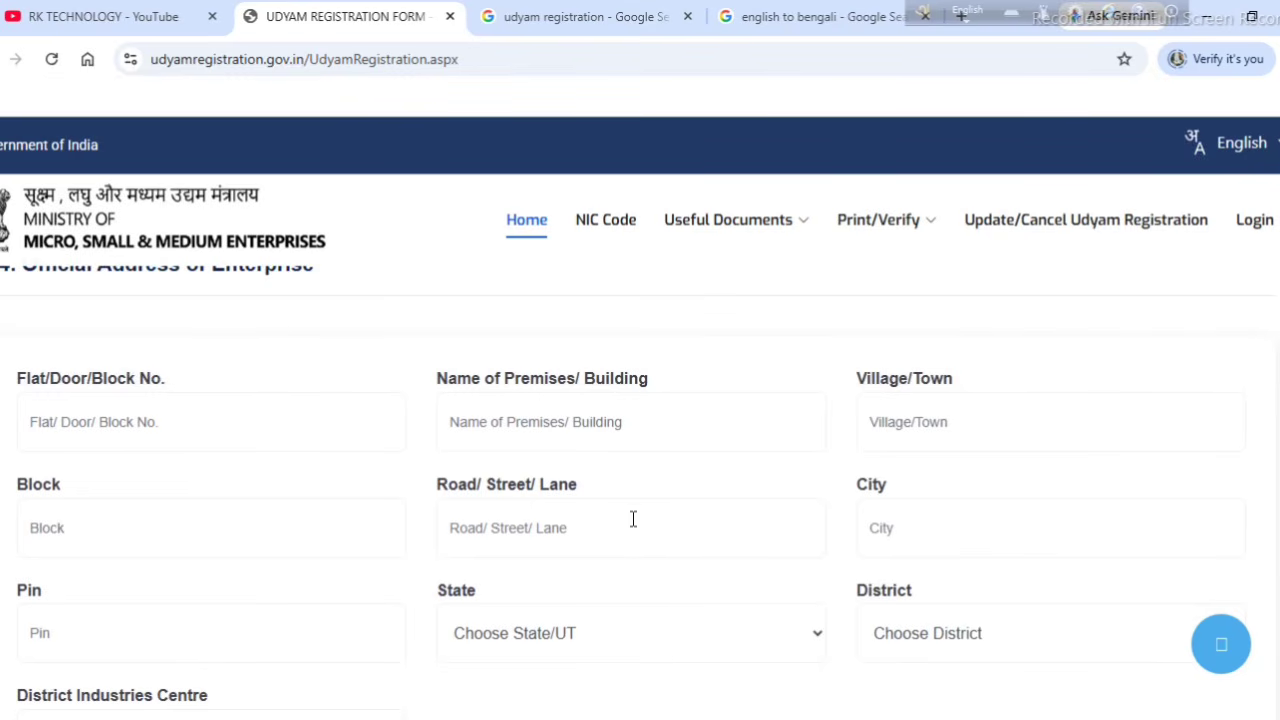
scroll(633, 518, "down", 1)
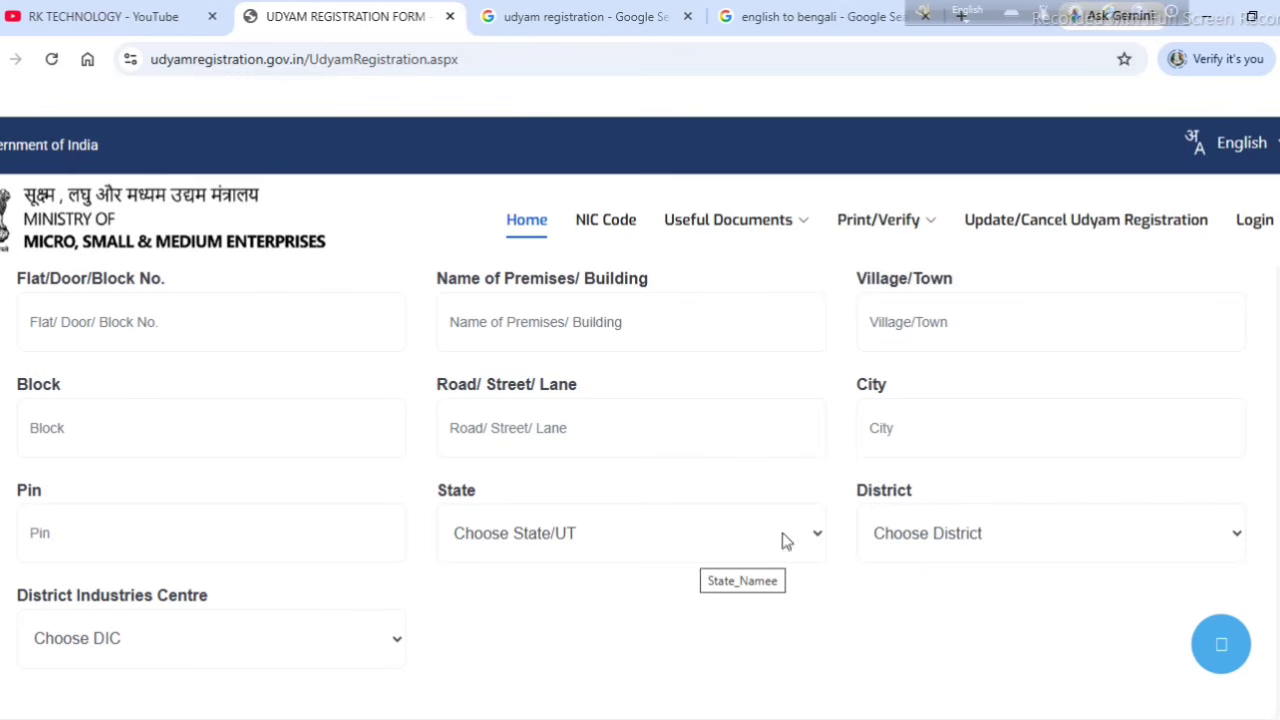
scroll(1053, 695, "up", 1)
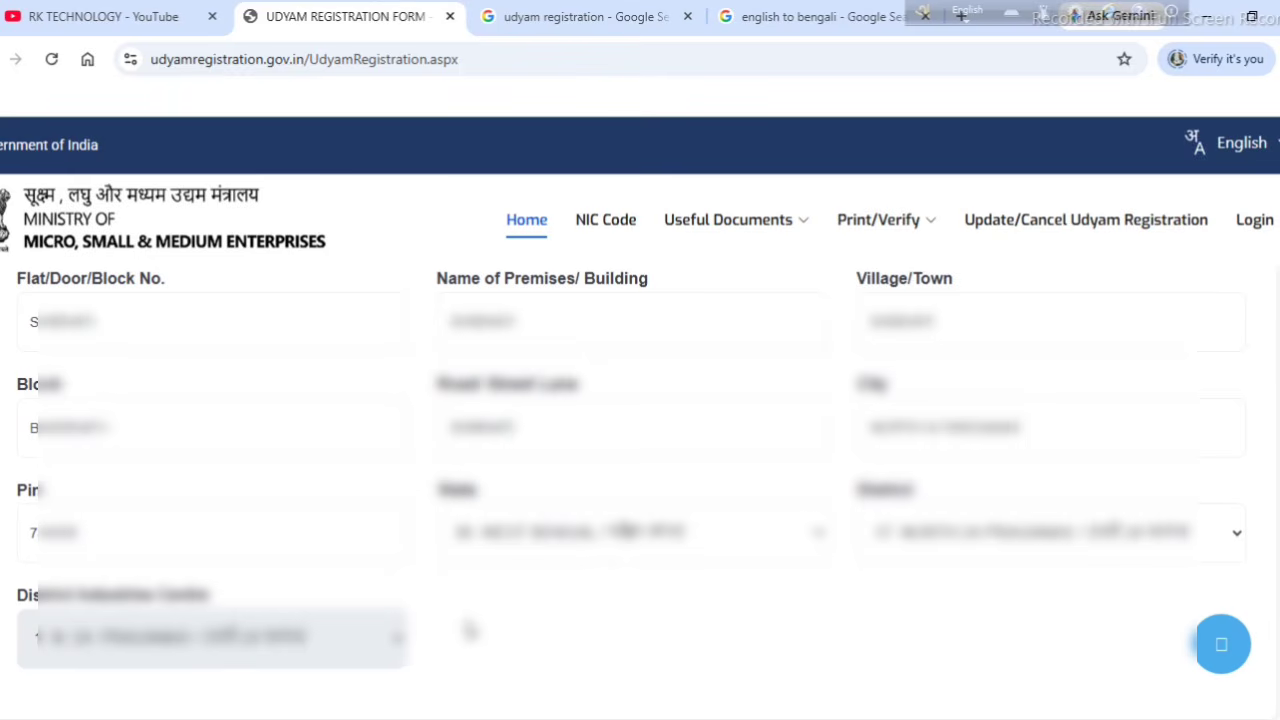
scroll(508, 622, "down", 4)
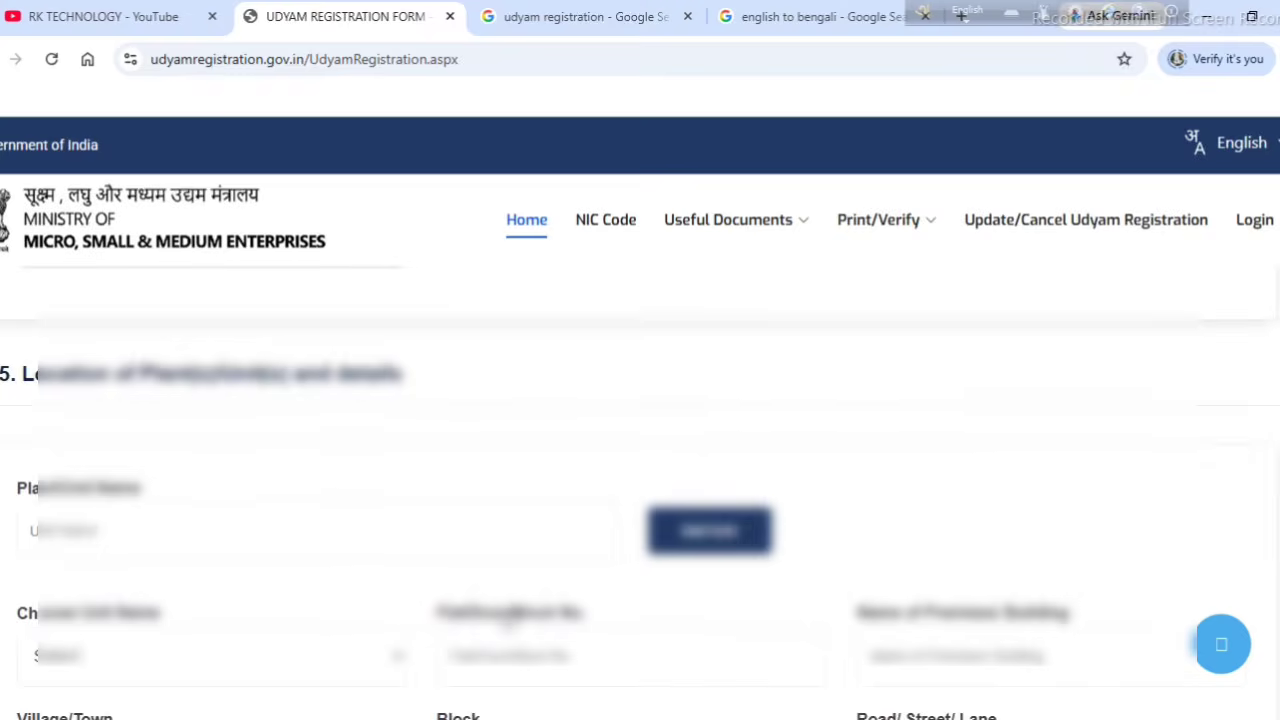
Step: Add the MASTER FARM AND NURSERY unit with its full address to the plant list
scroll(371, 429, "down", 1)
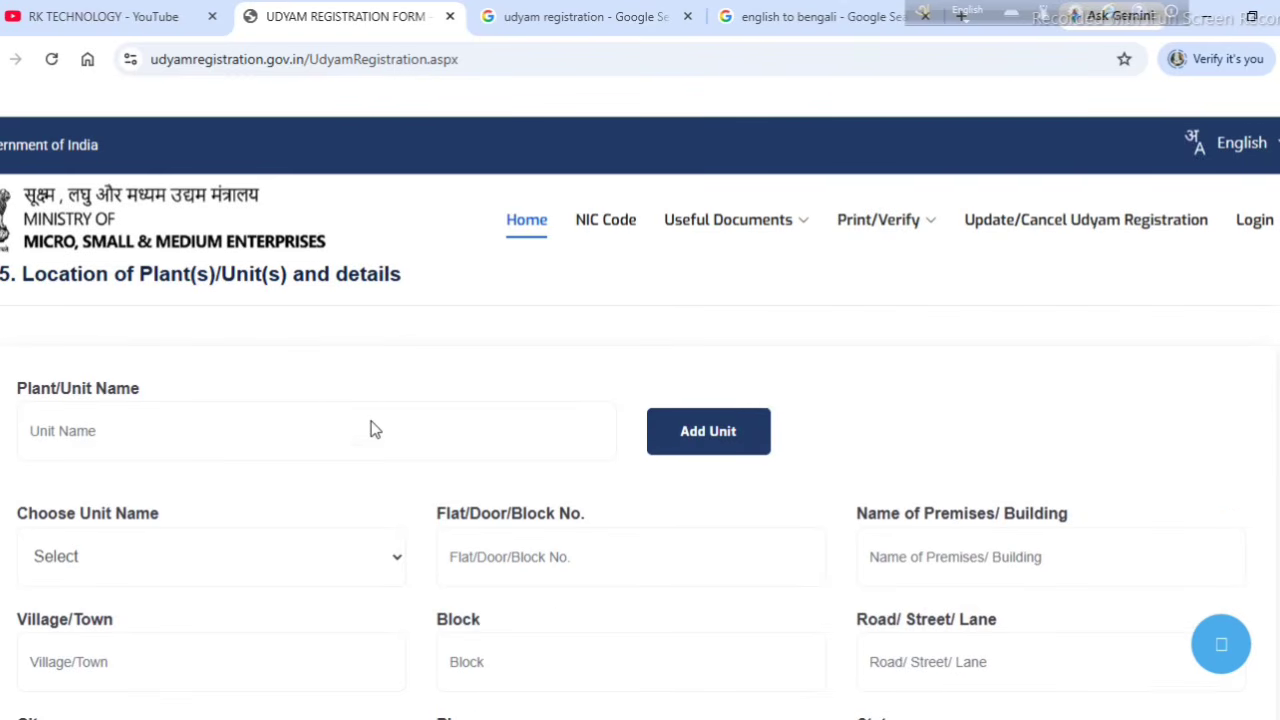
left_click(105, 440)
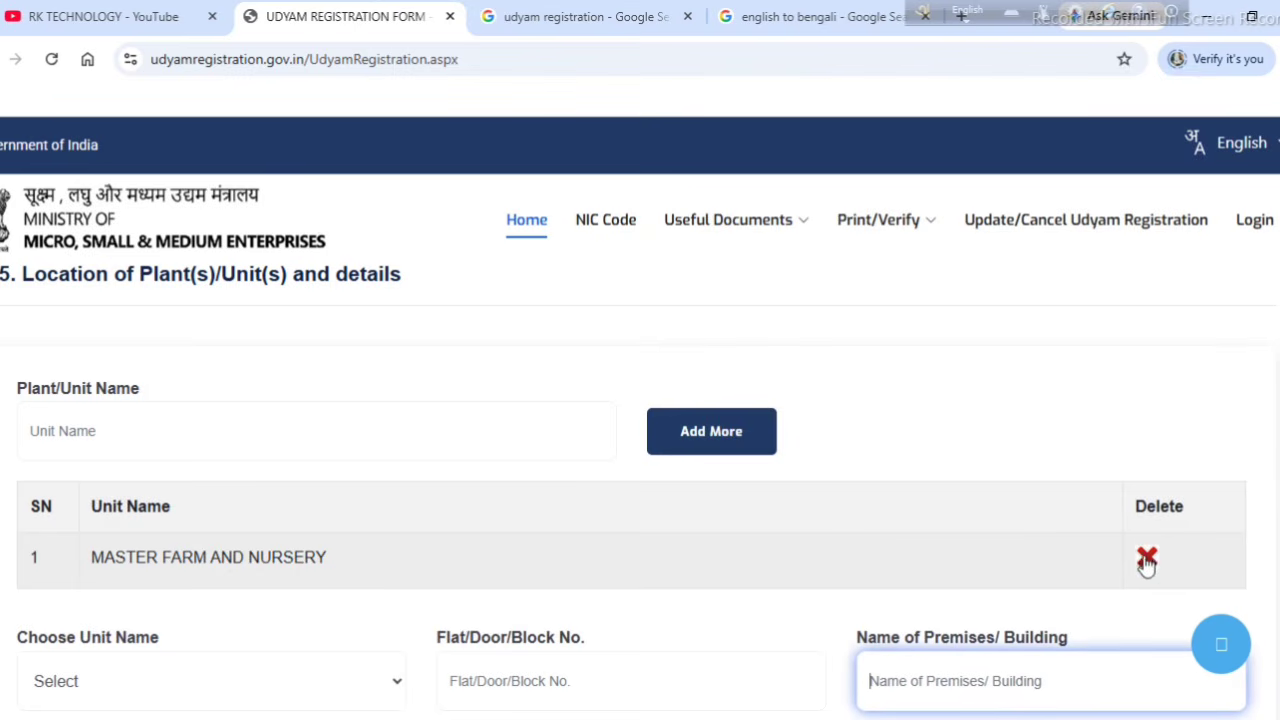
scroll(903, 558, "down", 2)
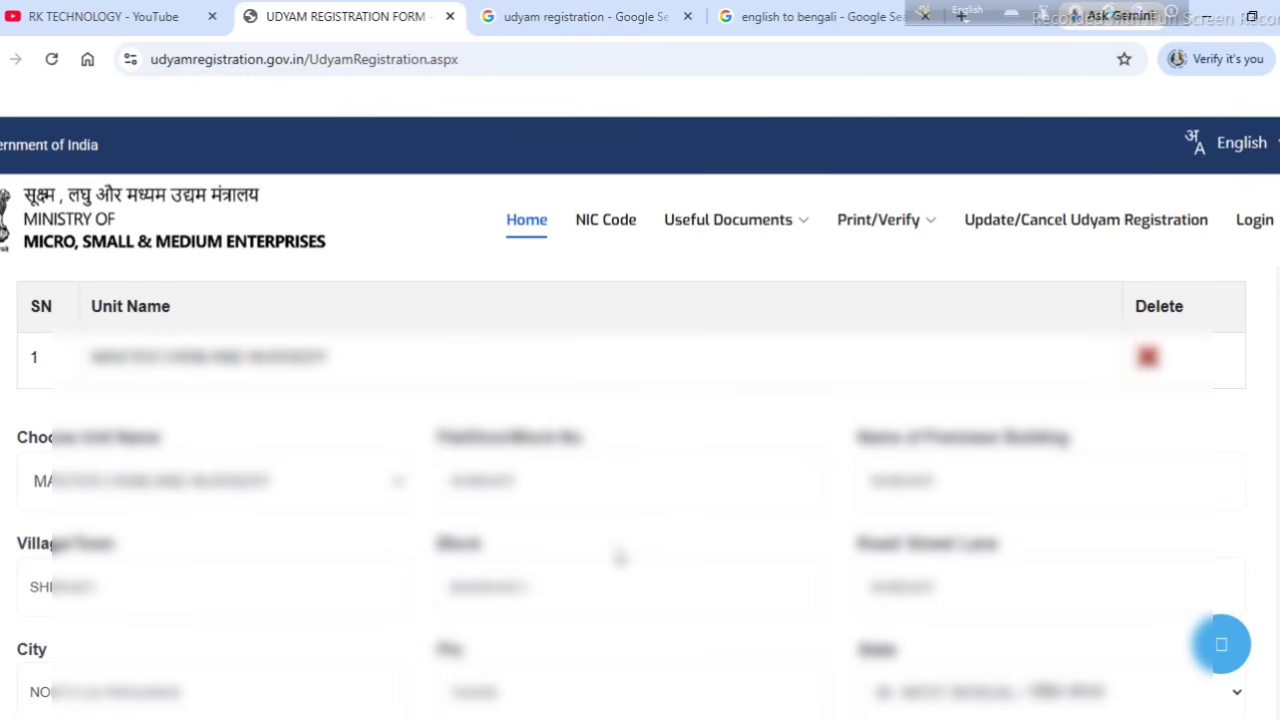
scroll(617, 552, "down", 3)
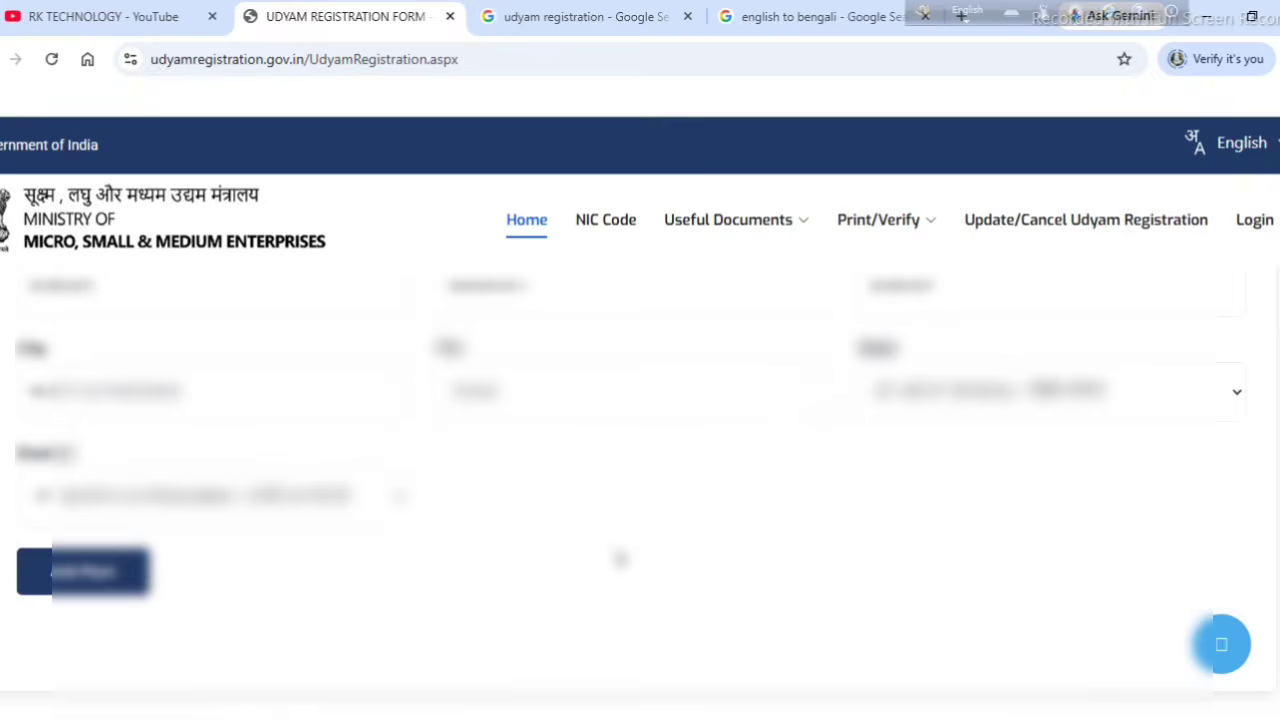
left_click(103, 575)
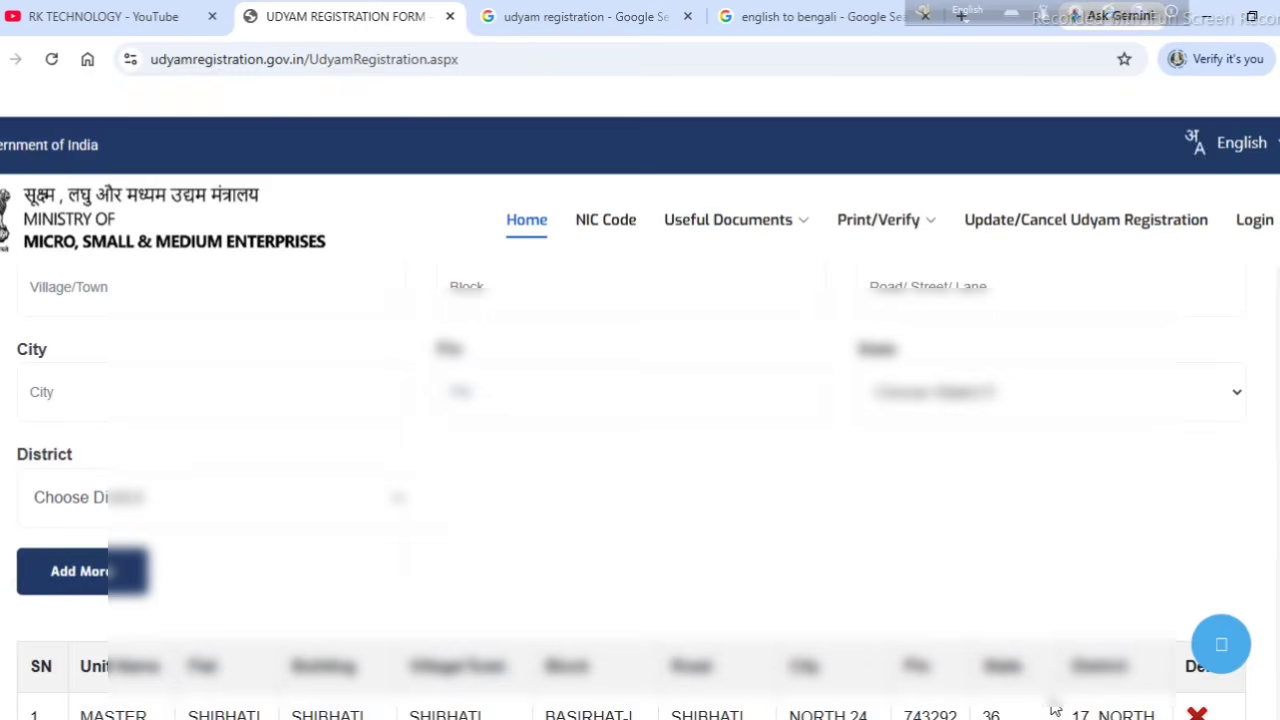
scroll(820, 487, "down", 2)
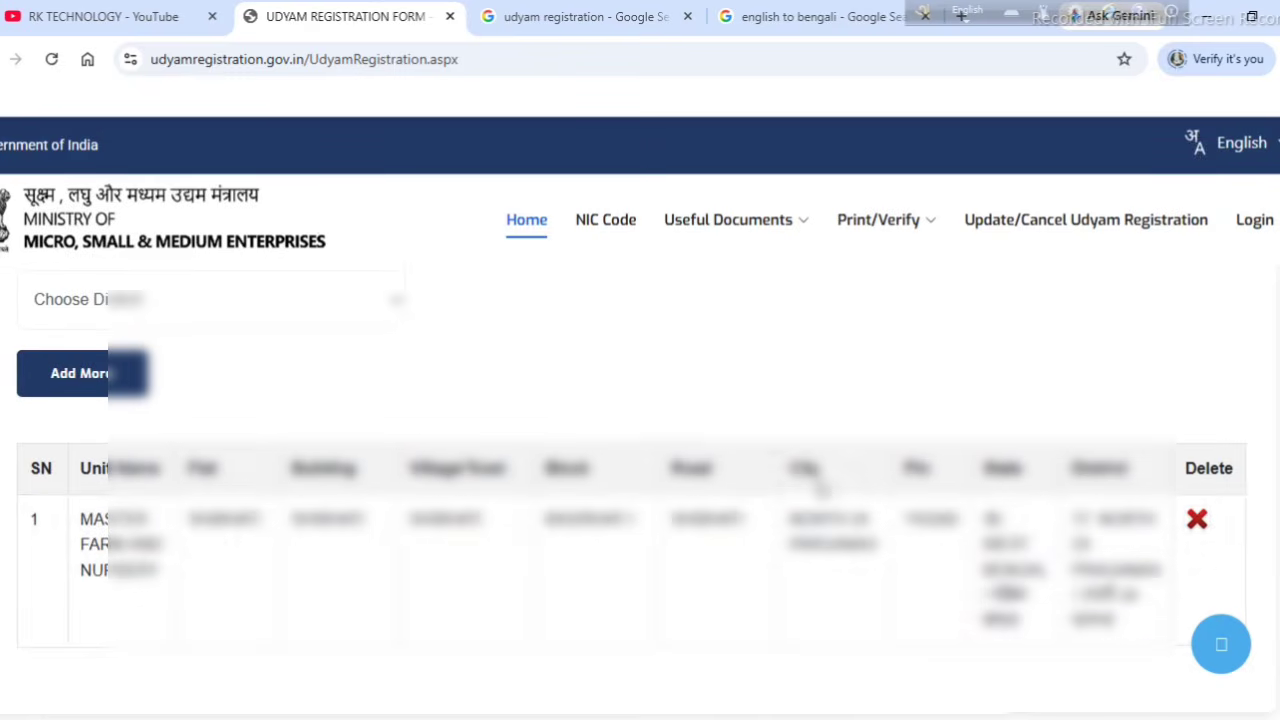
scroll(757, 530, "down", 1)
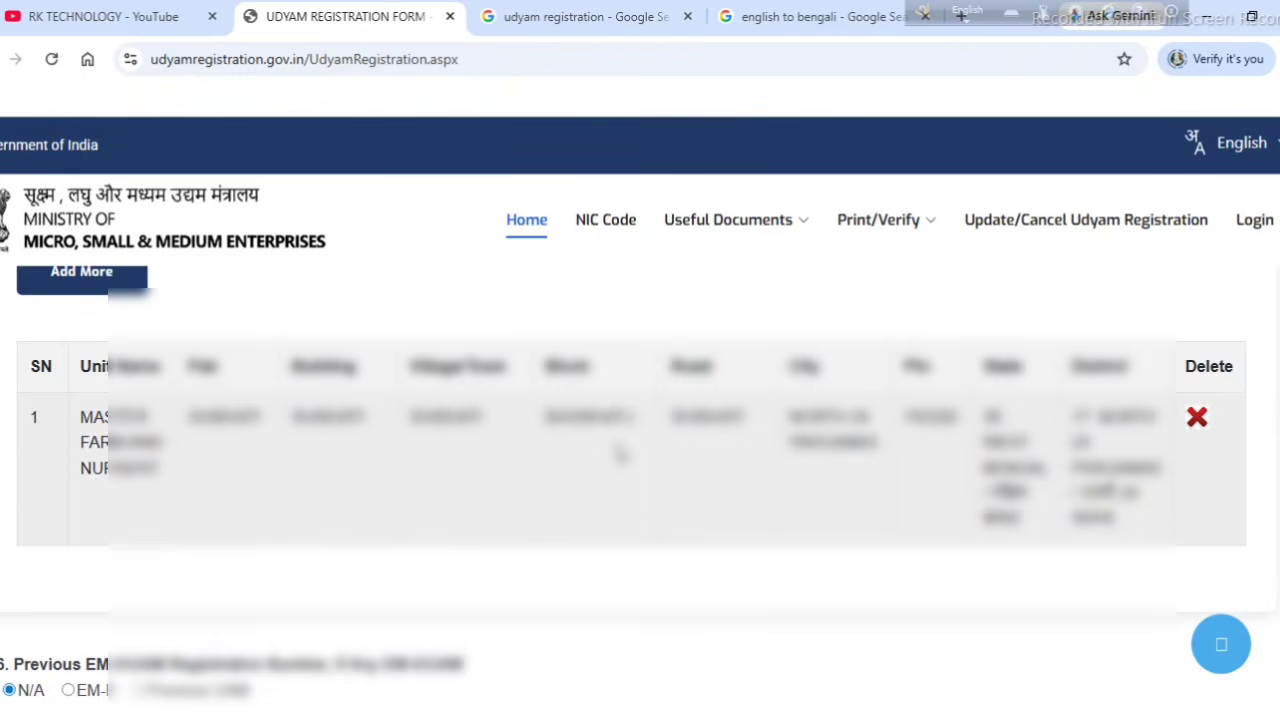
Step: Set incorporation date 18/05/2026 and commencement date 20/05/2026, keeping commenced as Yes
scroll(620, 453, "down", 2)
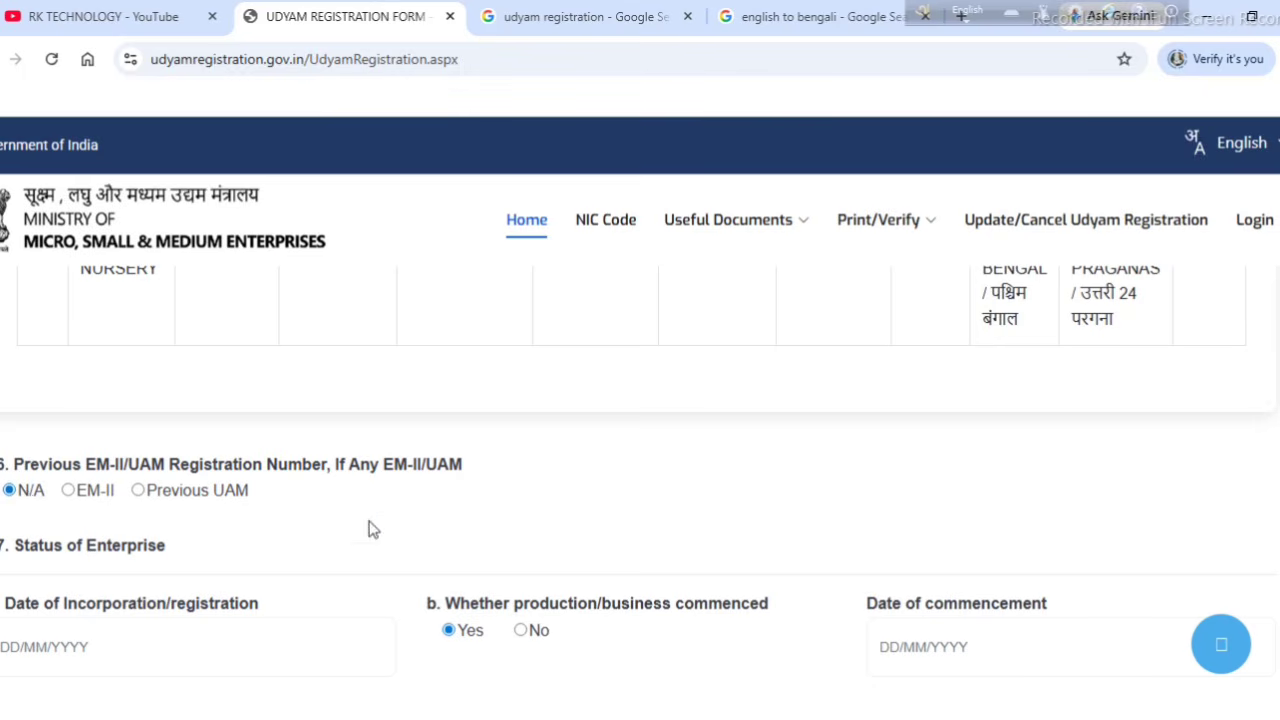
scroll(369, 528, "down", 2)
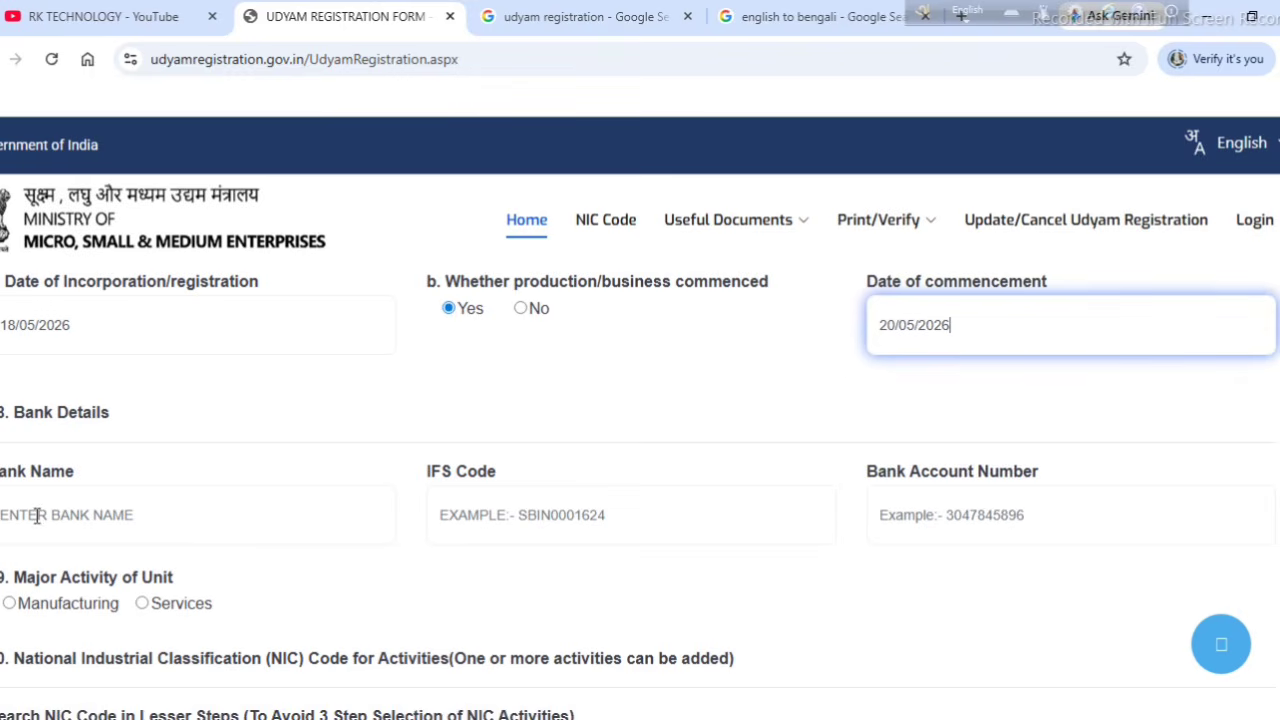
Step: Scroll past the bank details and set the unit's major activity to Services
left_click(110, 518)
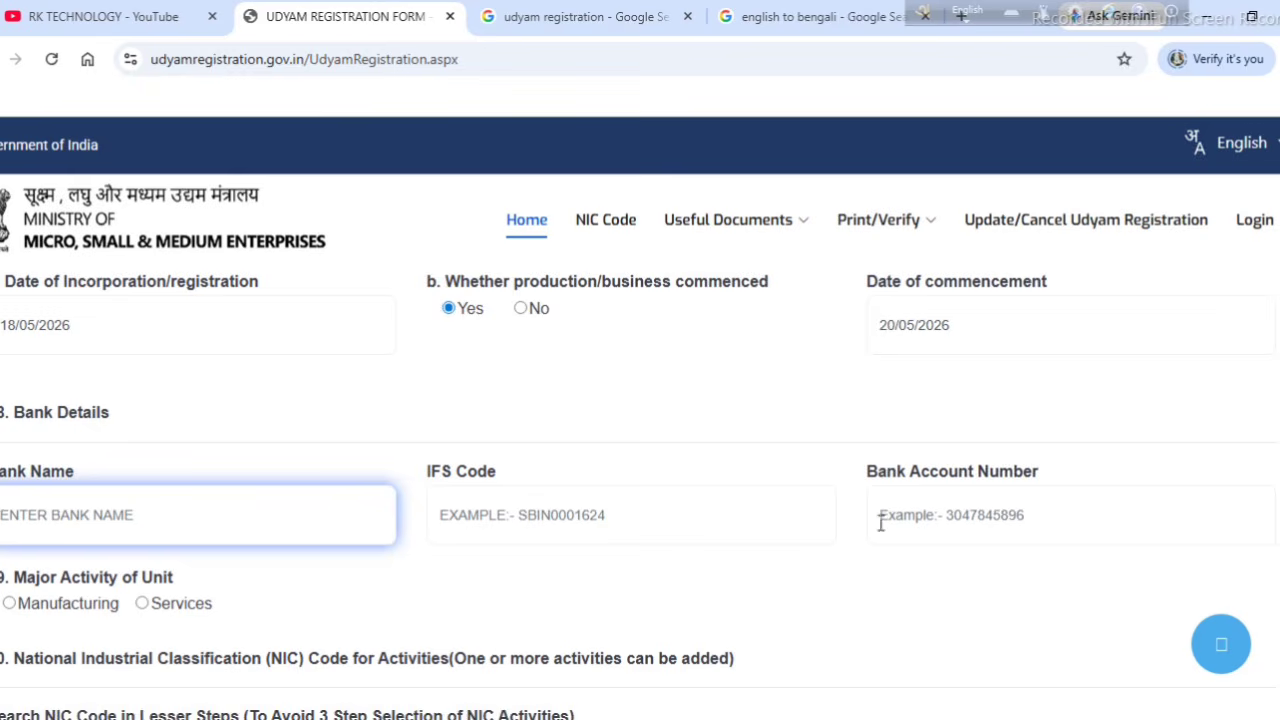
scroll(137, 491, "down", 1)
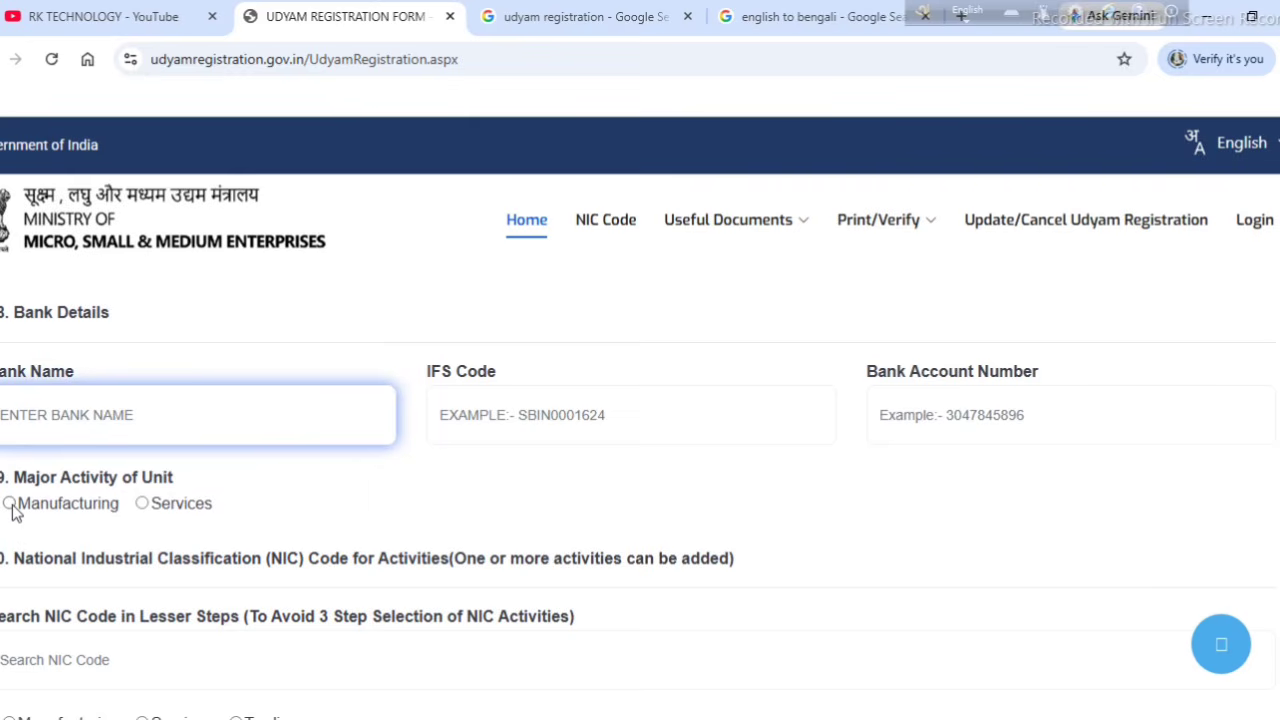
left_click(143, 505)
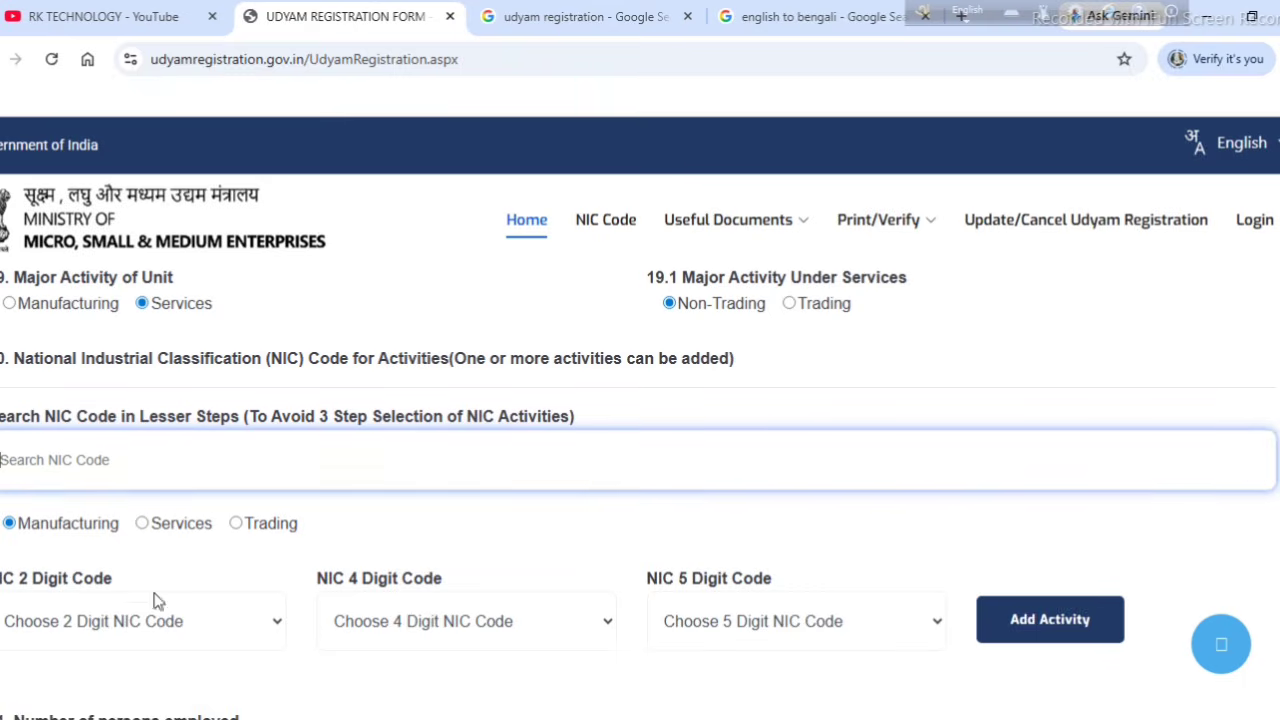
Step: Pick NIC codes 10-Manufacture of food products, 1050-Manufacture of dairy products and 10503-Manufacture of baby milk foods
left_click(266, 633)
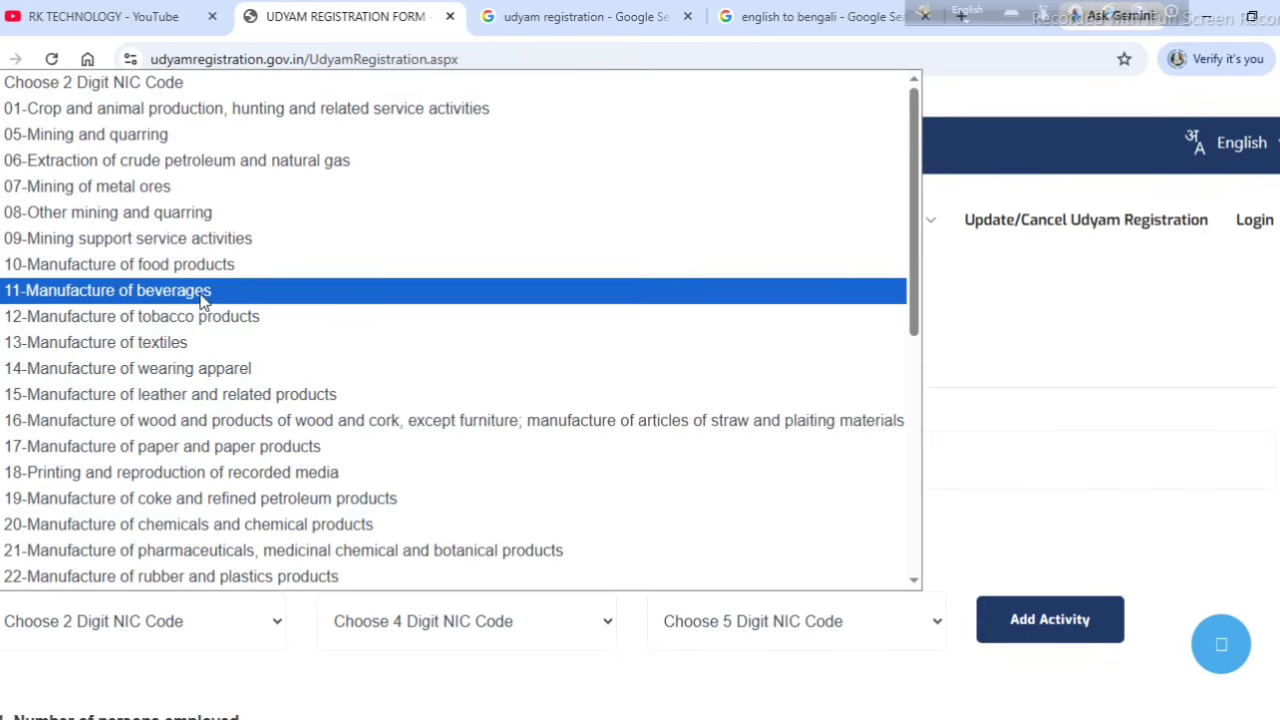
scroll(214, 426, "down", 4)
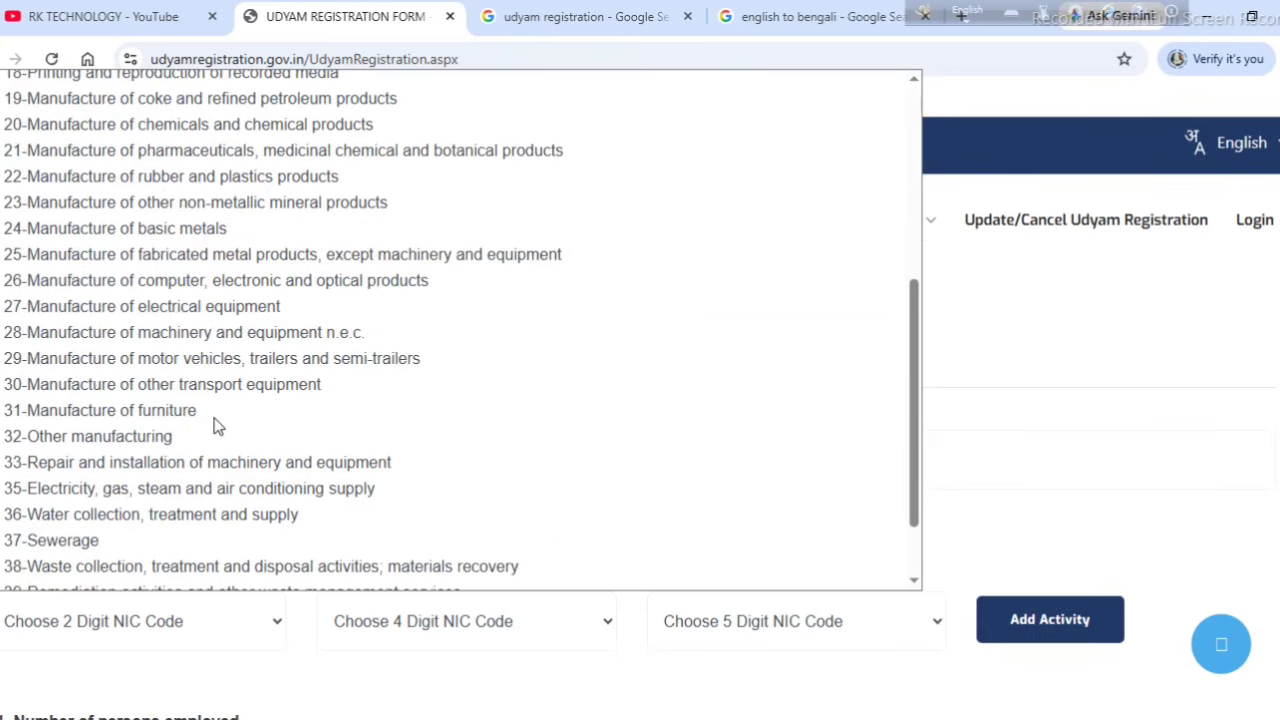
scroll(214, 426, "down", 1)
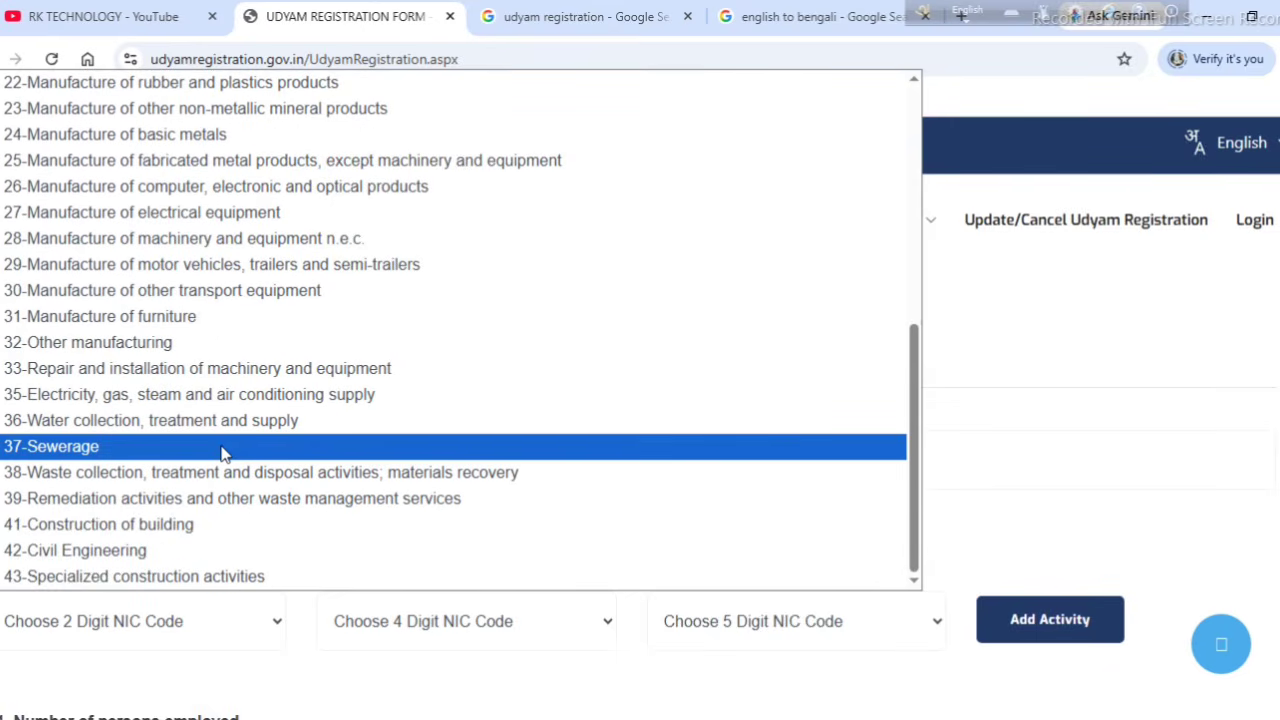
scroll(223, 446, "up", 5)
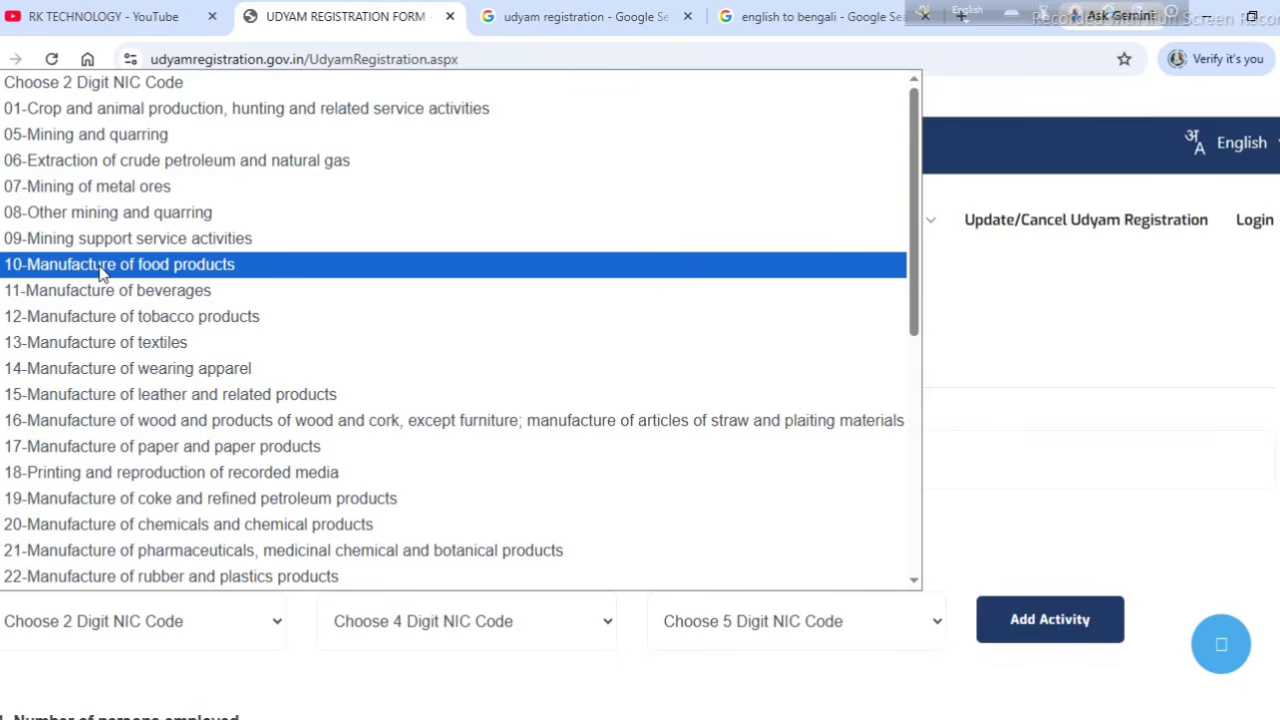
left_click(220, 270)
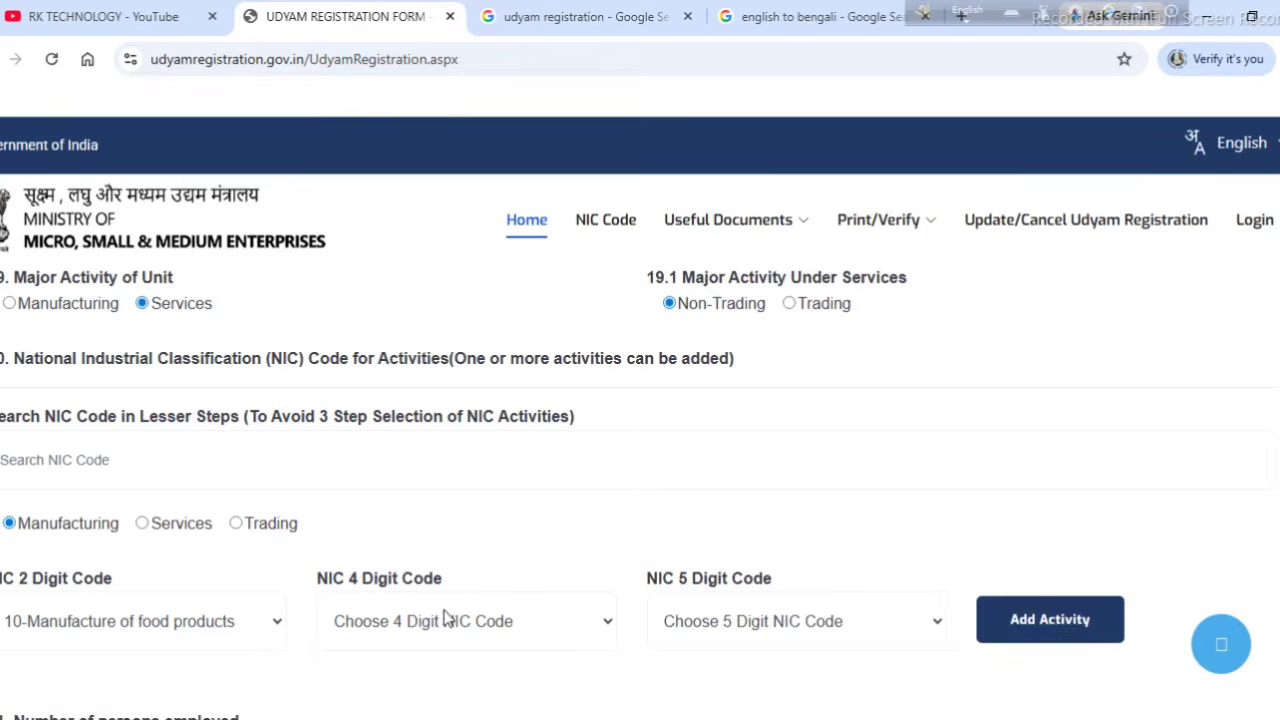
left_click(443, 616)
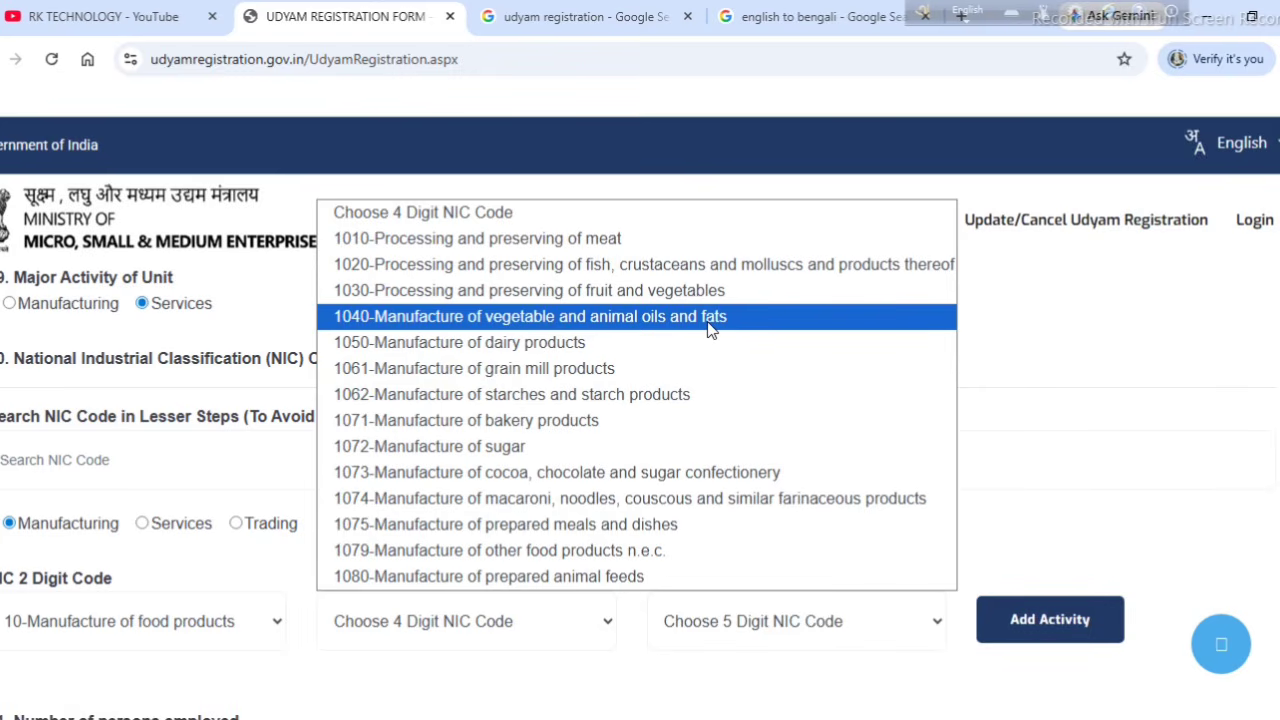
left_click(603, 345)
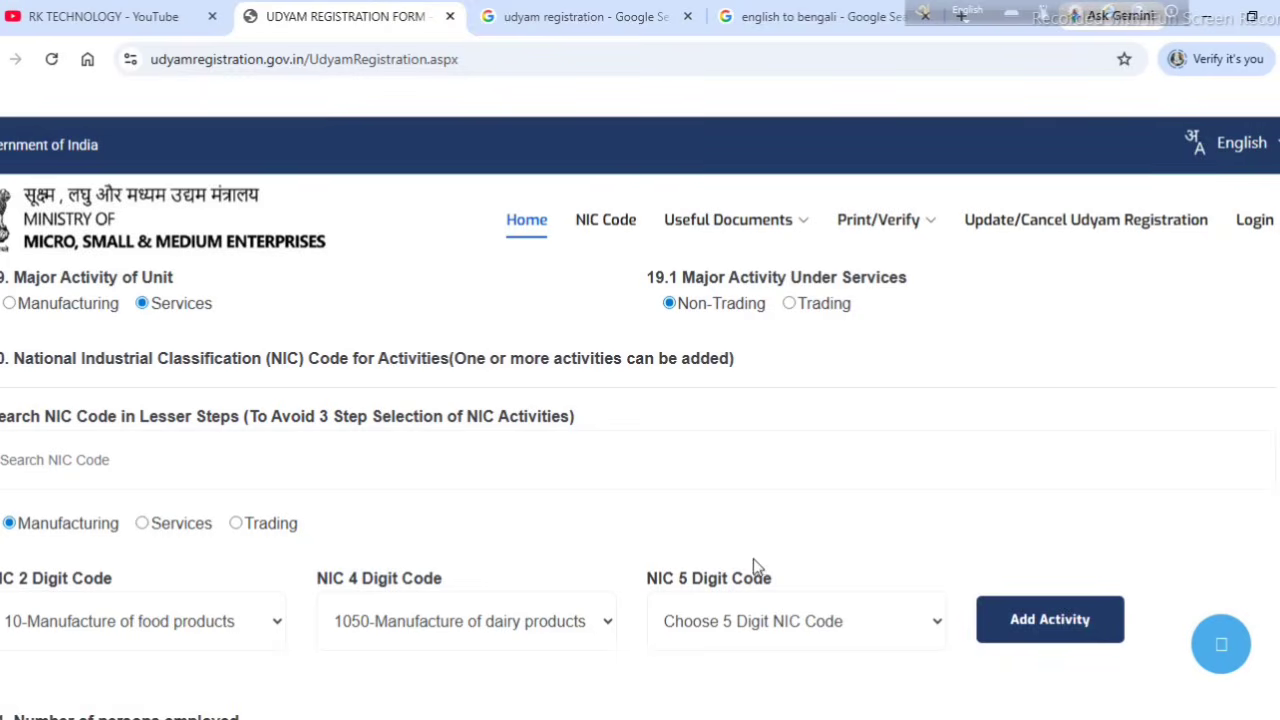
left_click(722, 622)
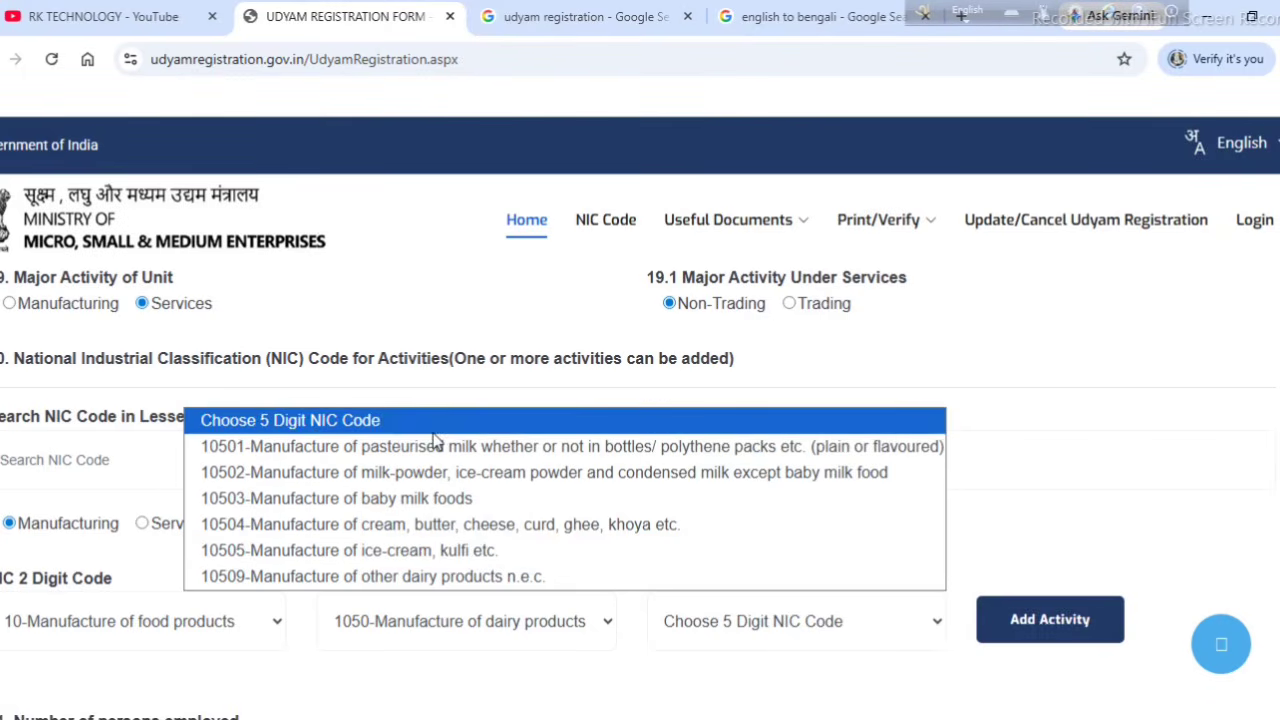
left_click(465, 497)
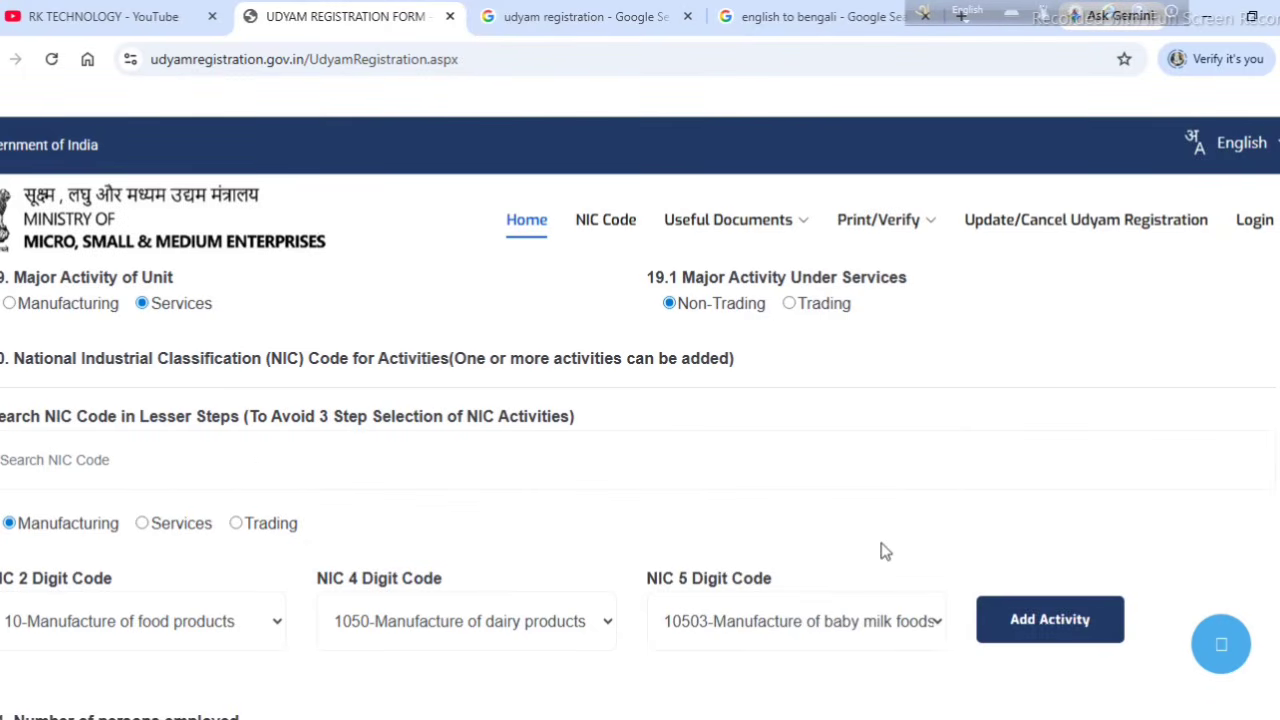
scroll(893, 540, "down", 1)
Step: Add the 01/0161/01612 irrigation equipment activity to the activities table, leaving the NIC list unchanged
left_click(1033, 535)
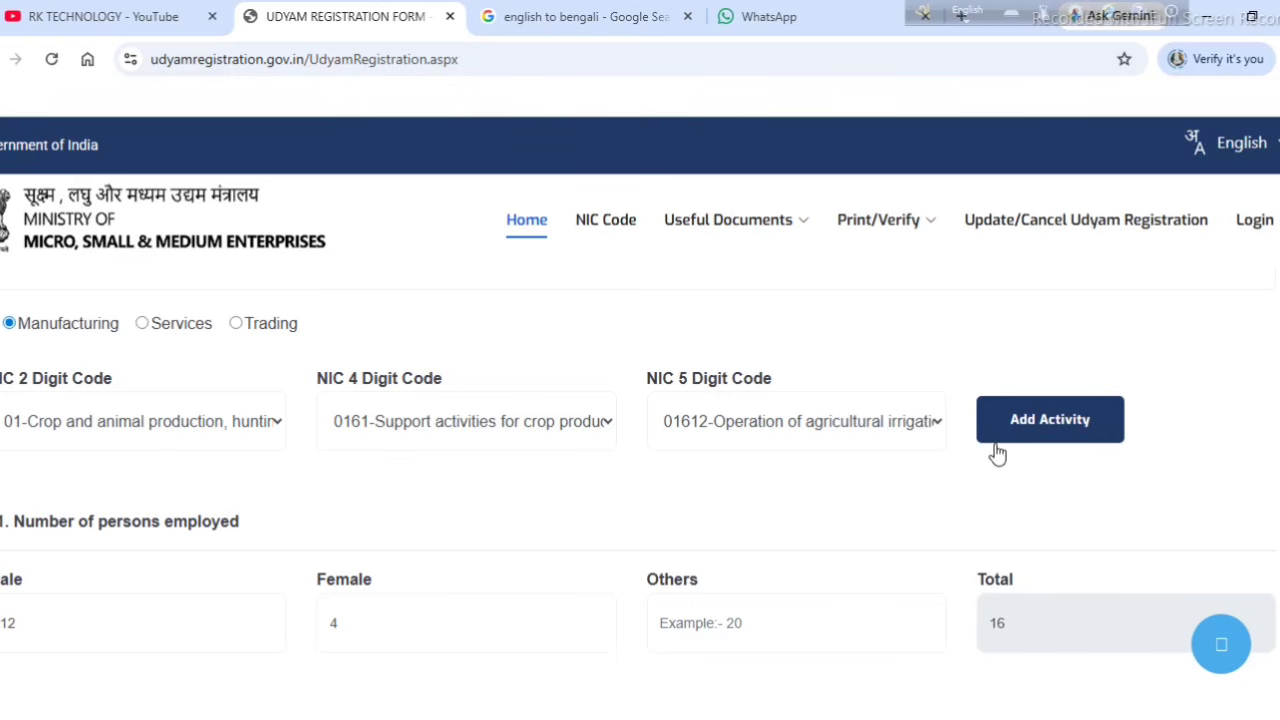
left_click(1068, 428)
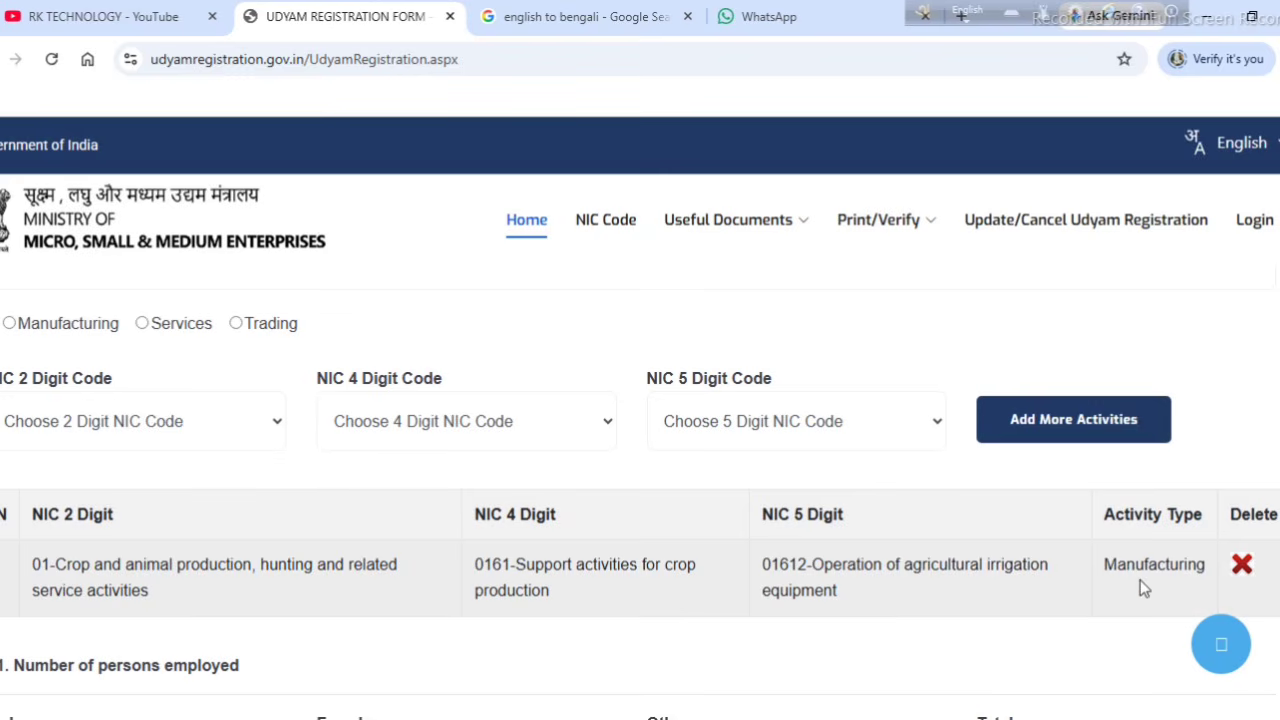
scroll(1128, 581, "down", 2)
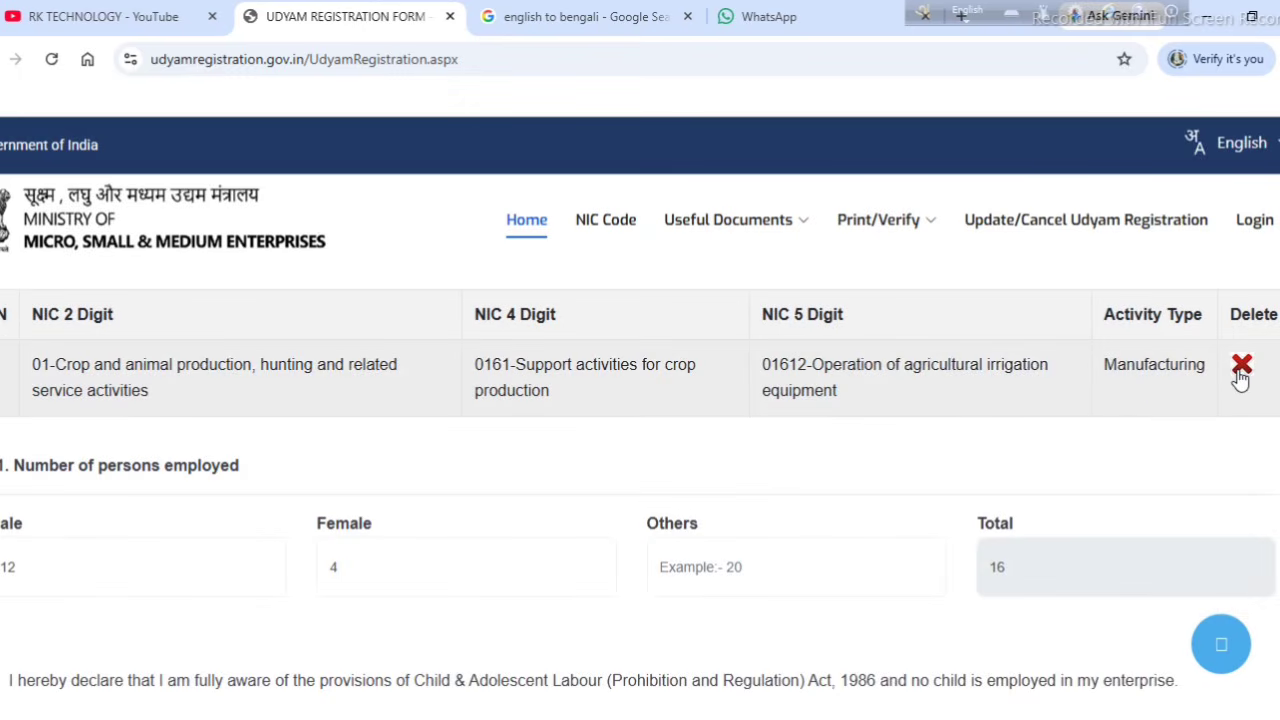
scroll(657, 466, "up", 2)
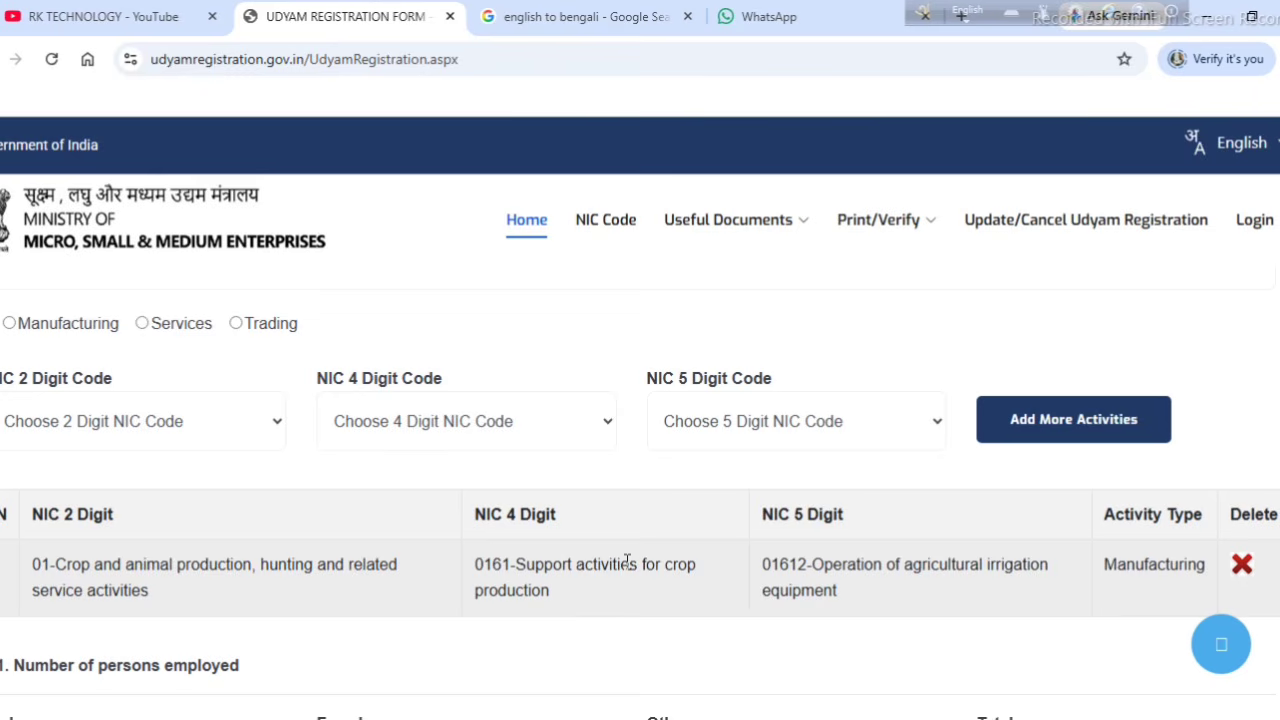
left_click(161, 430)
left_click(161, 430)
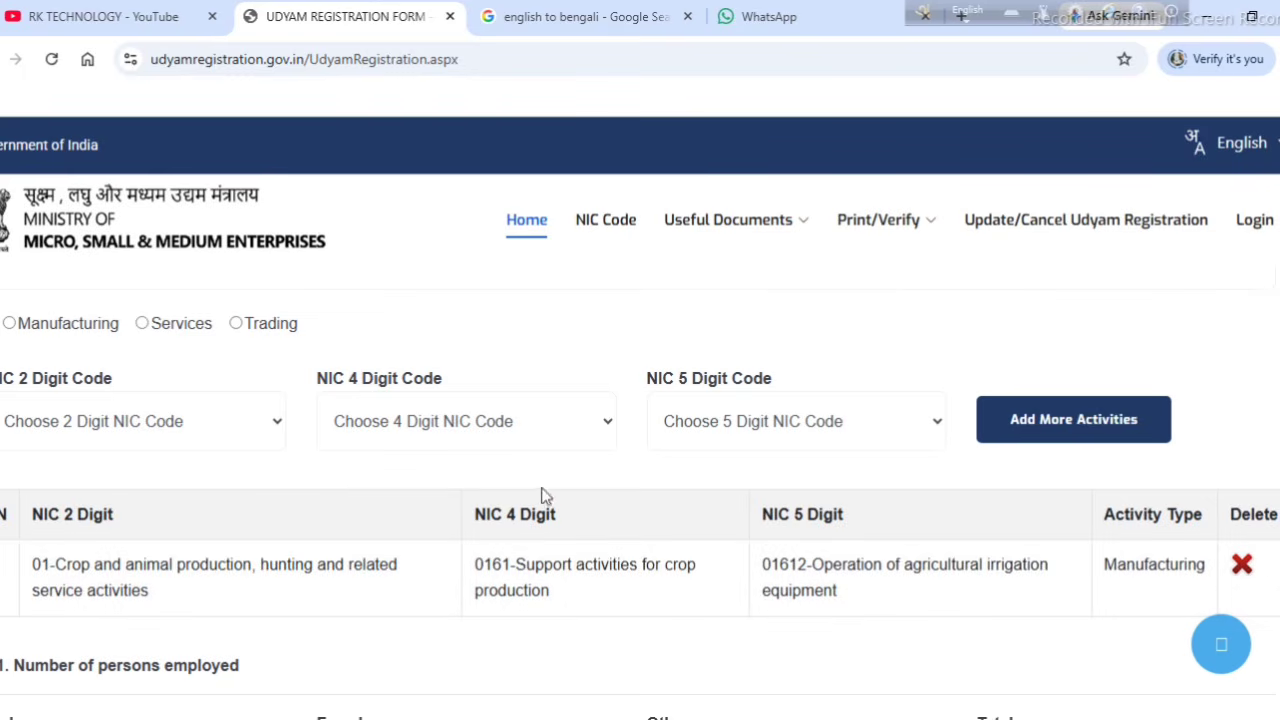
scroll(540, 494, "down", 1)
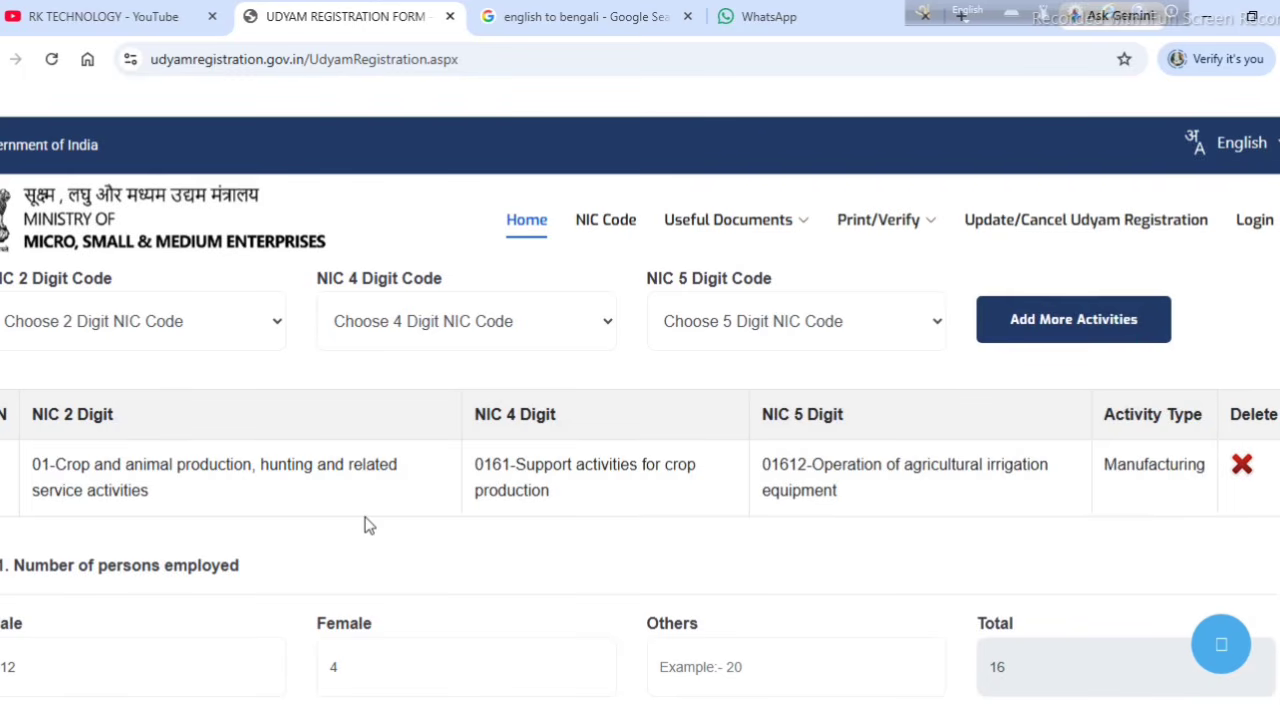
scroll(365, 525, "down", 1)
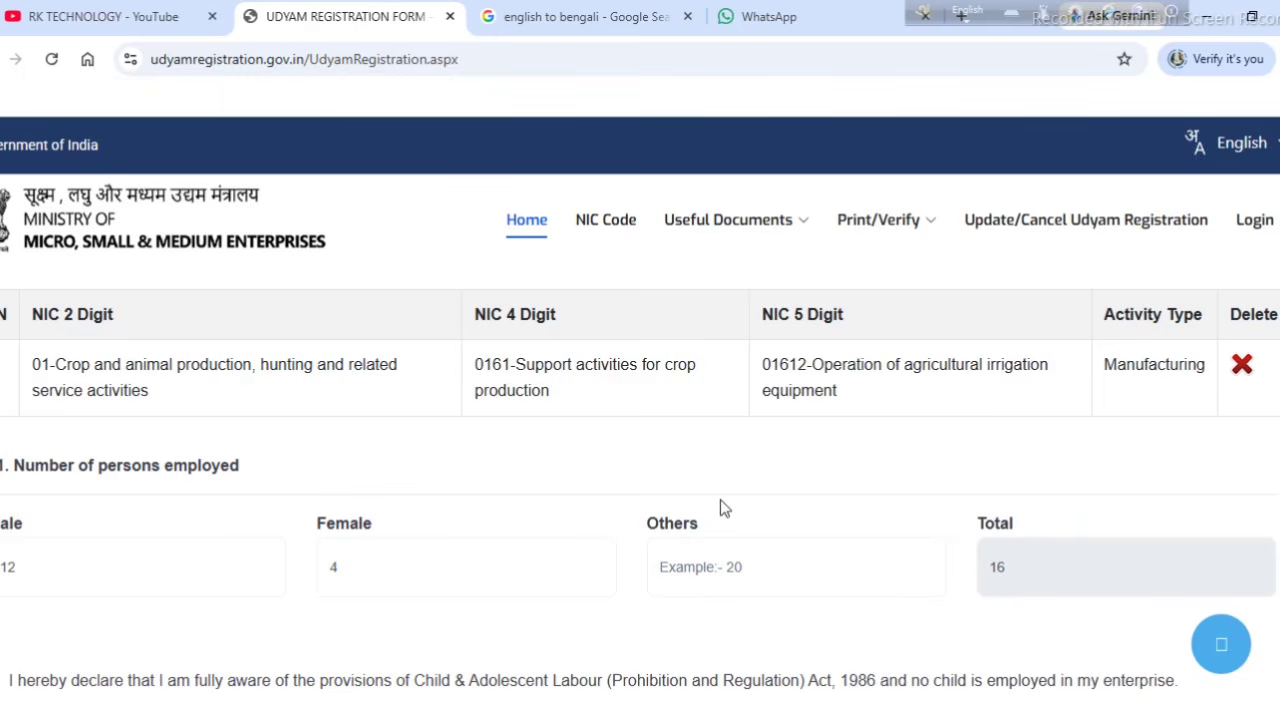
scroll(721, 505, "down", 2)
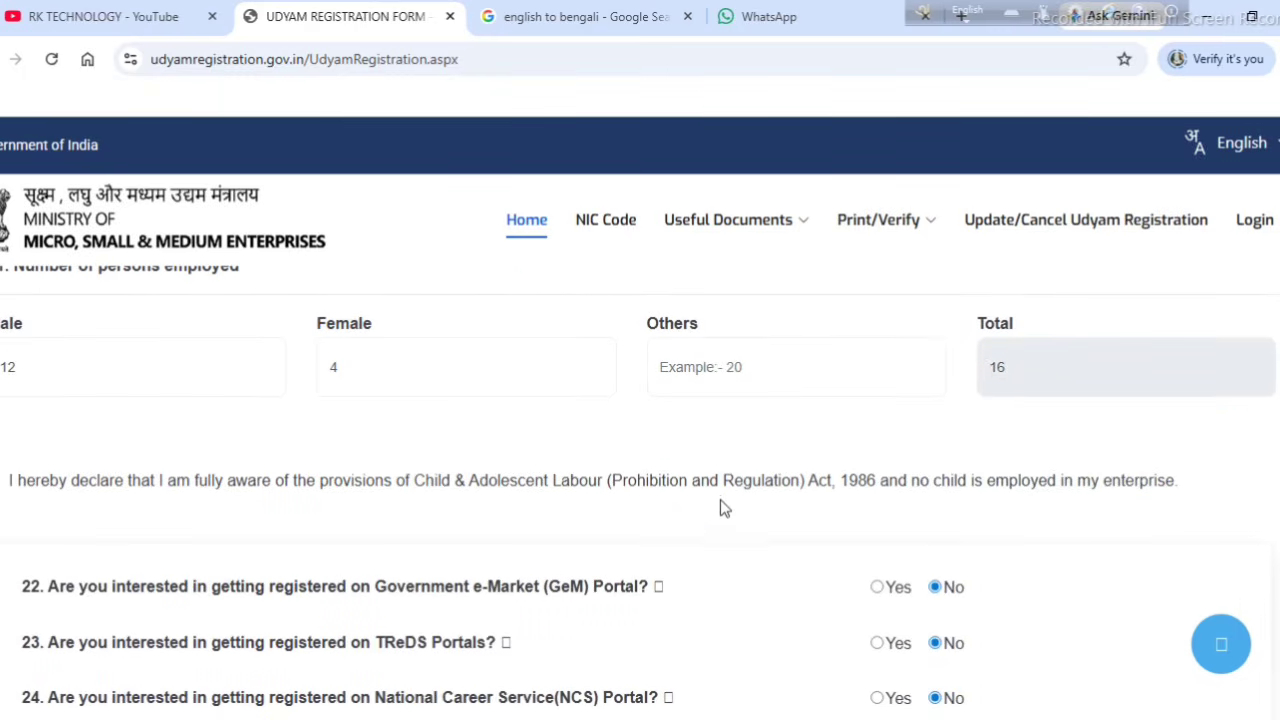
scroll(720, 496, "down", 2)
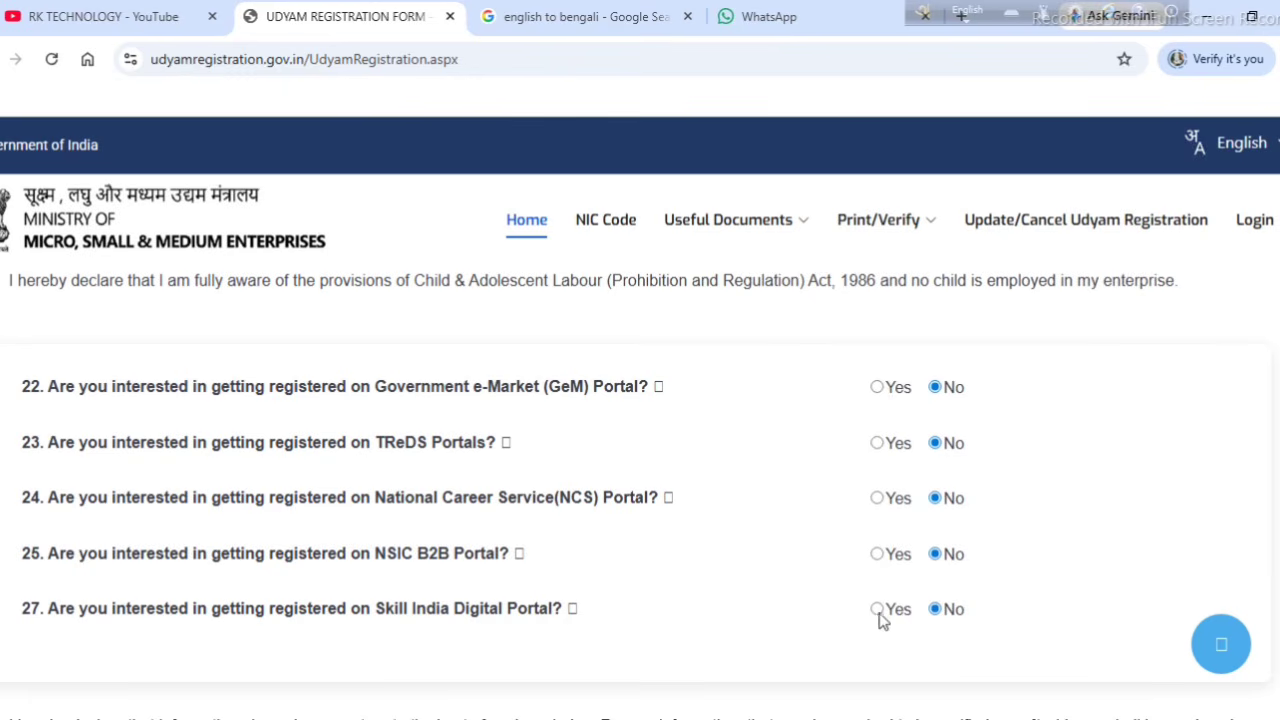
scroll(890, 623, "down", 2)
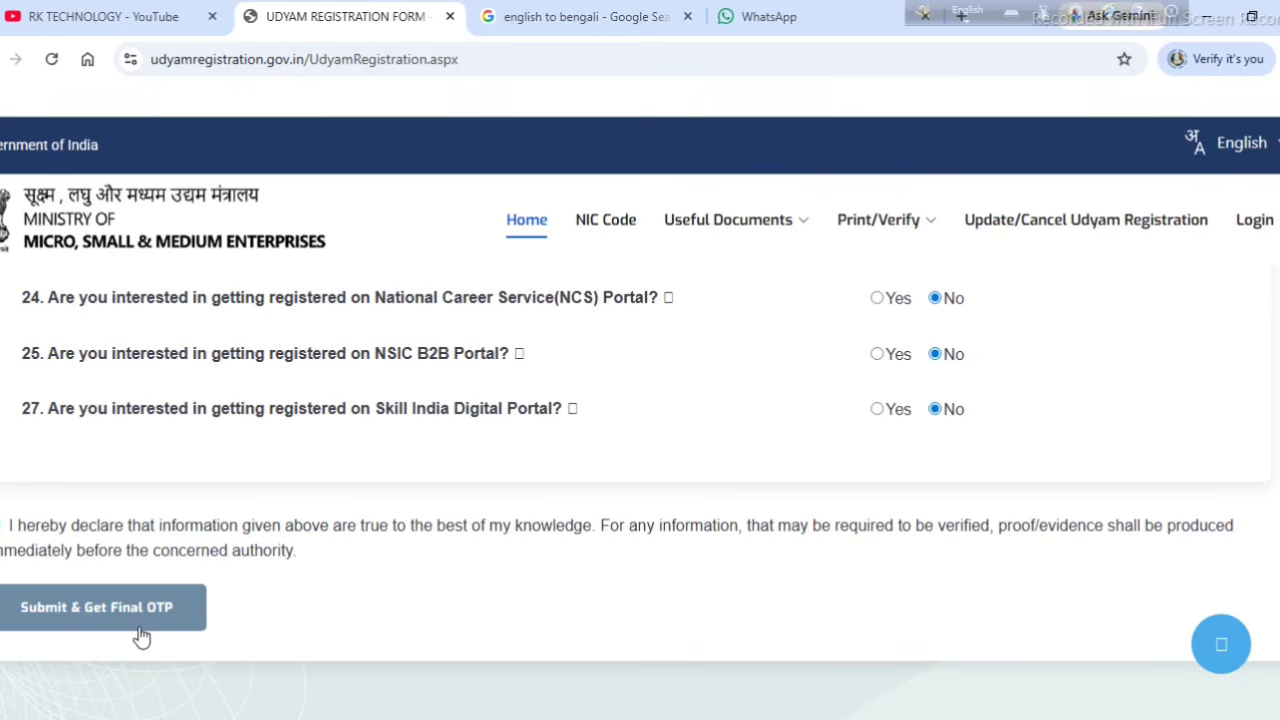
Step: Request the final OTP, enter the captcha verification code, and submit for final confirmation
left_click(141, 637)
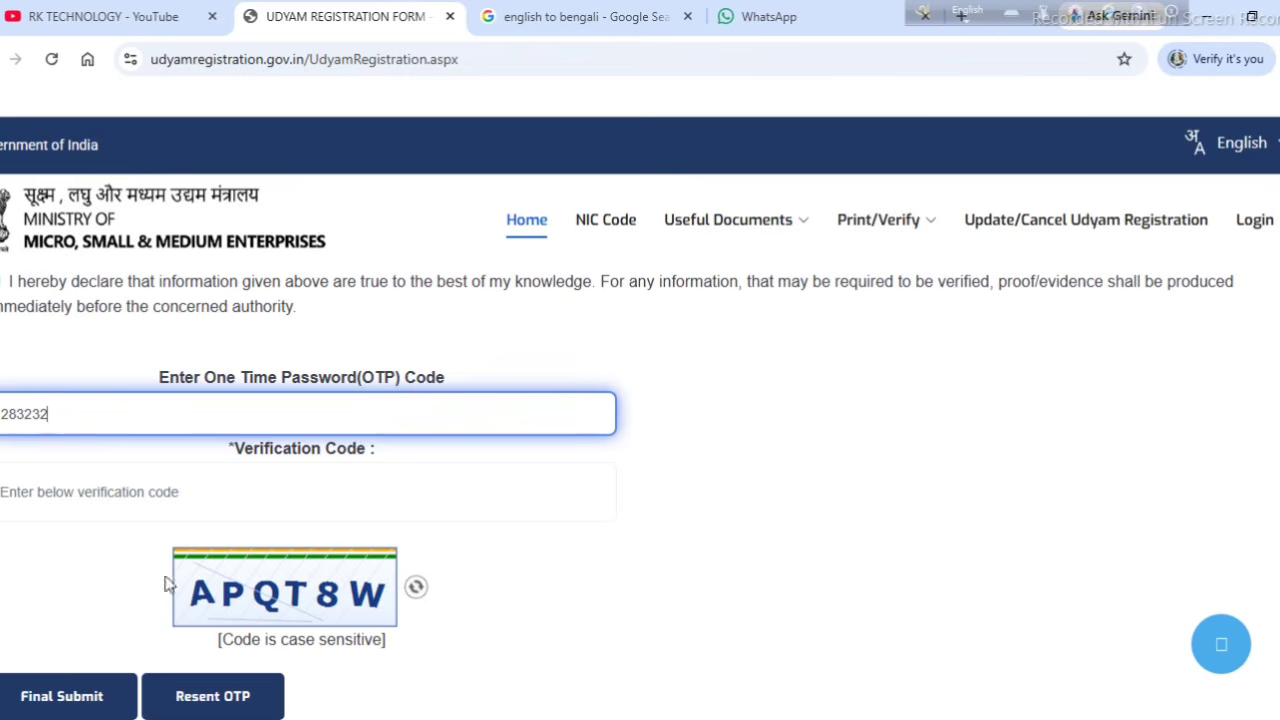
left_click(93, 503)
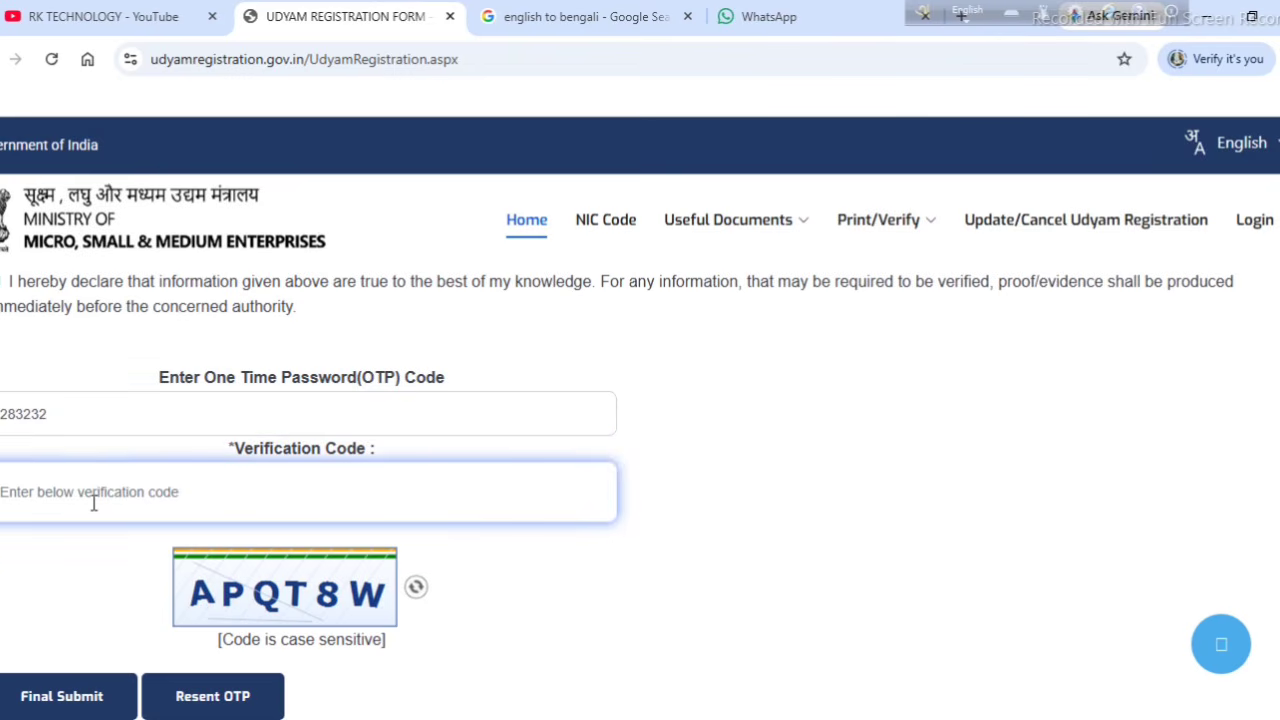
type("APQT8W")
scroll(617, 563, "down", 1)
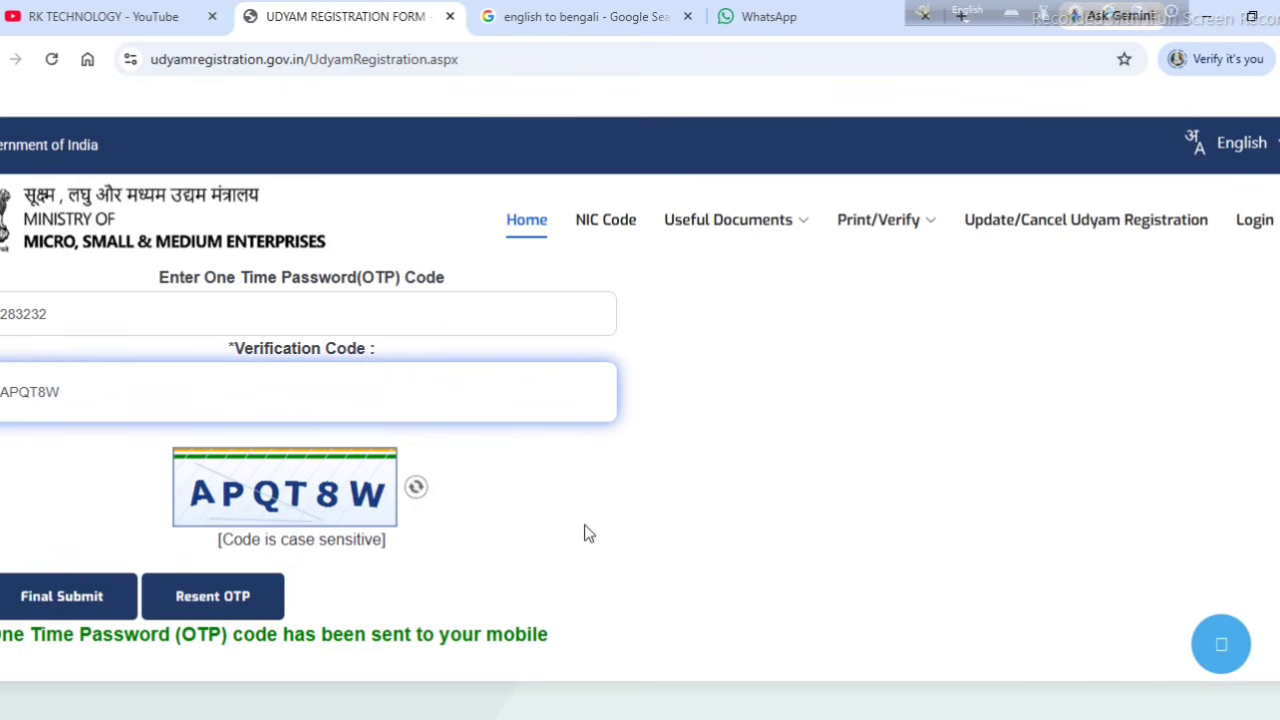
left_click(60, 605)
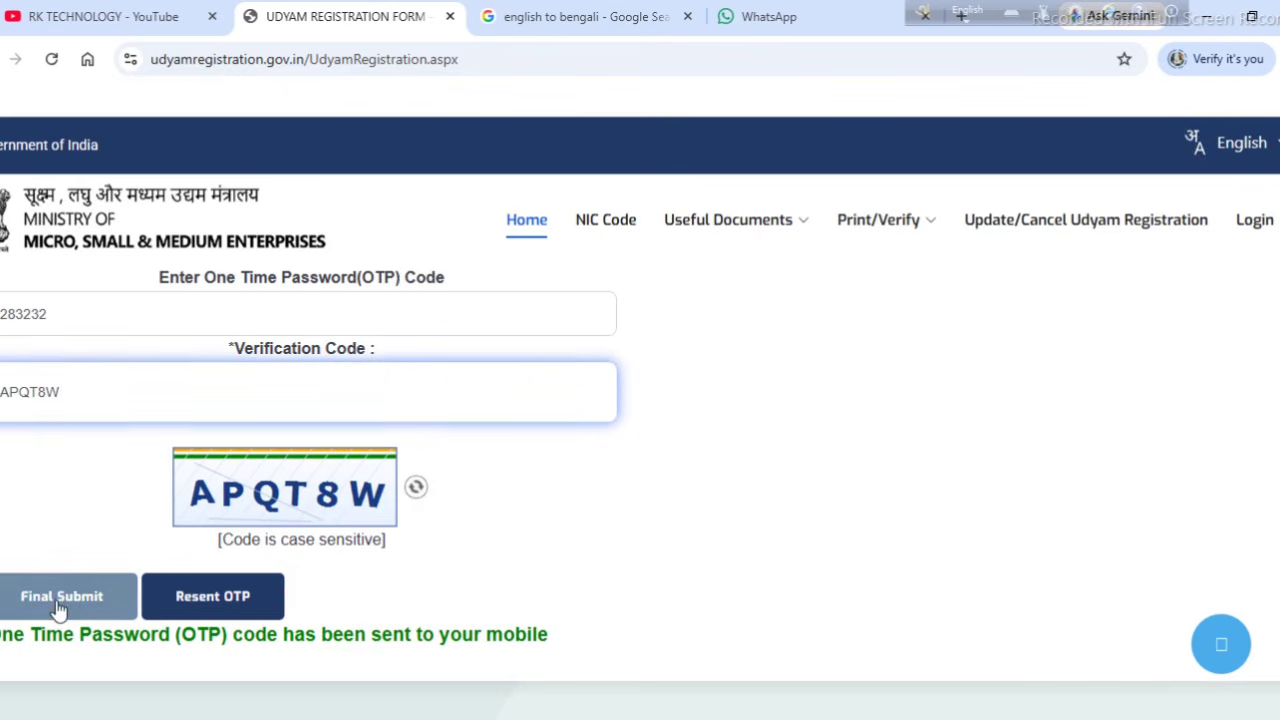
left_click(58, 607)
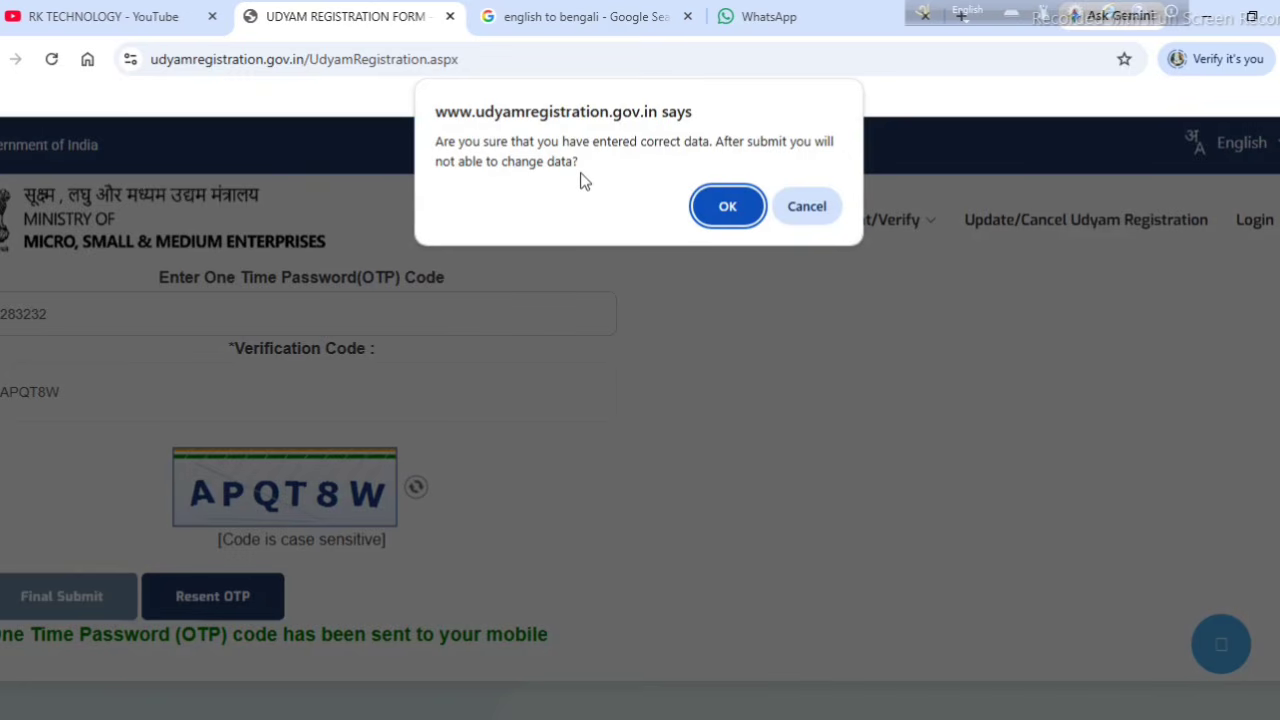
Step: Confirm the data, select the issued Udyam Registration Number, and dismiss the success alert
left_click(726, 210)
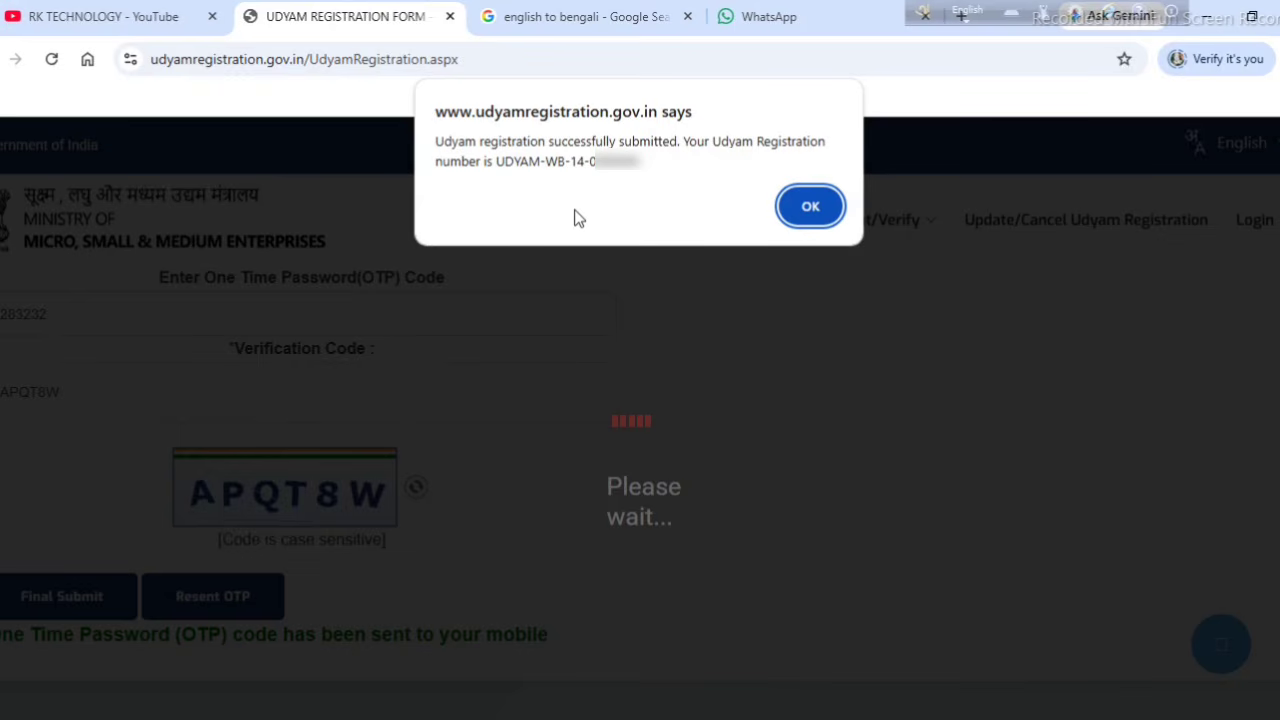
left_click_drag(645, 170, 493, 161)
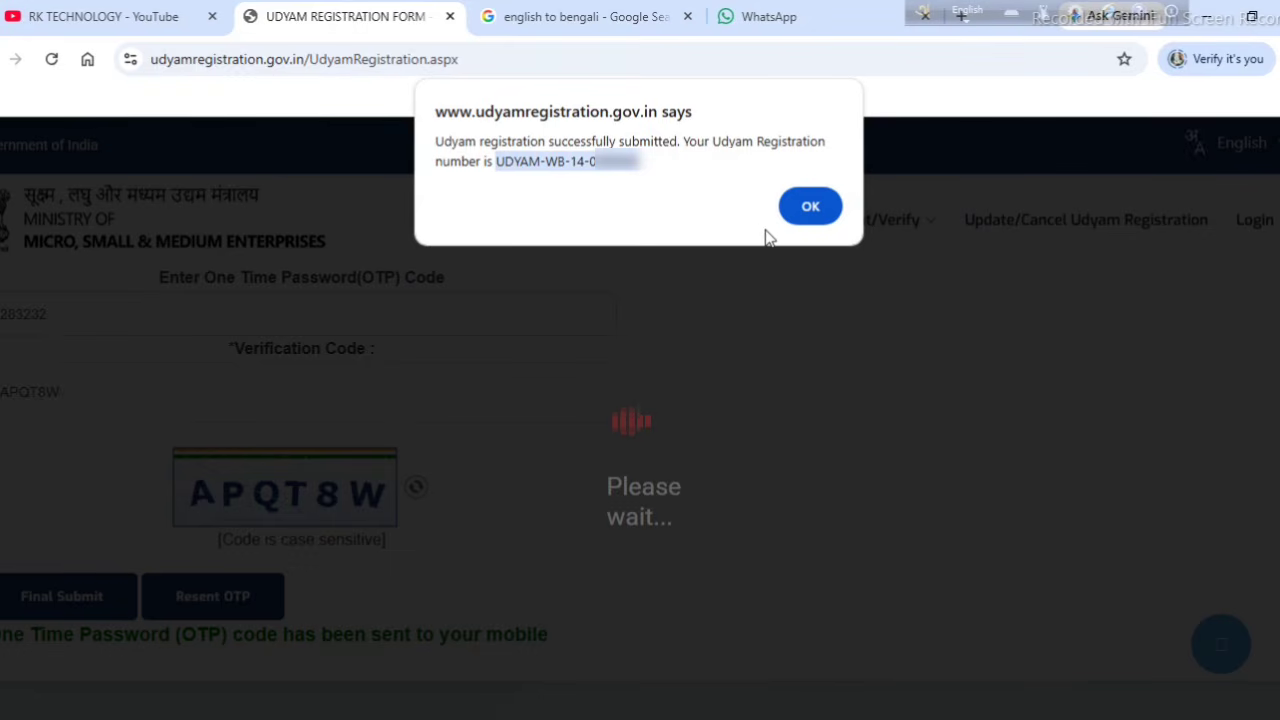
left_click(828, 213)
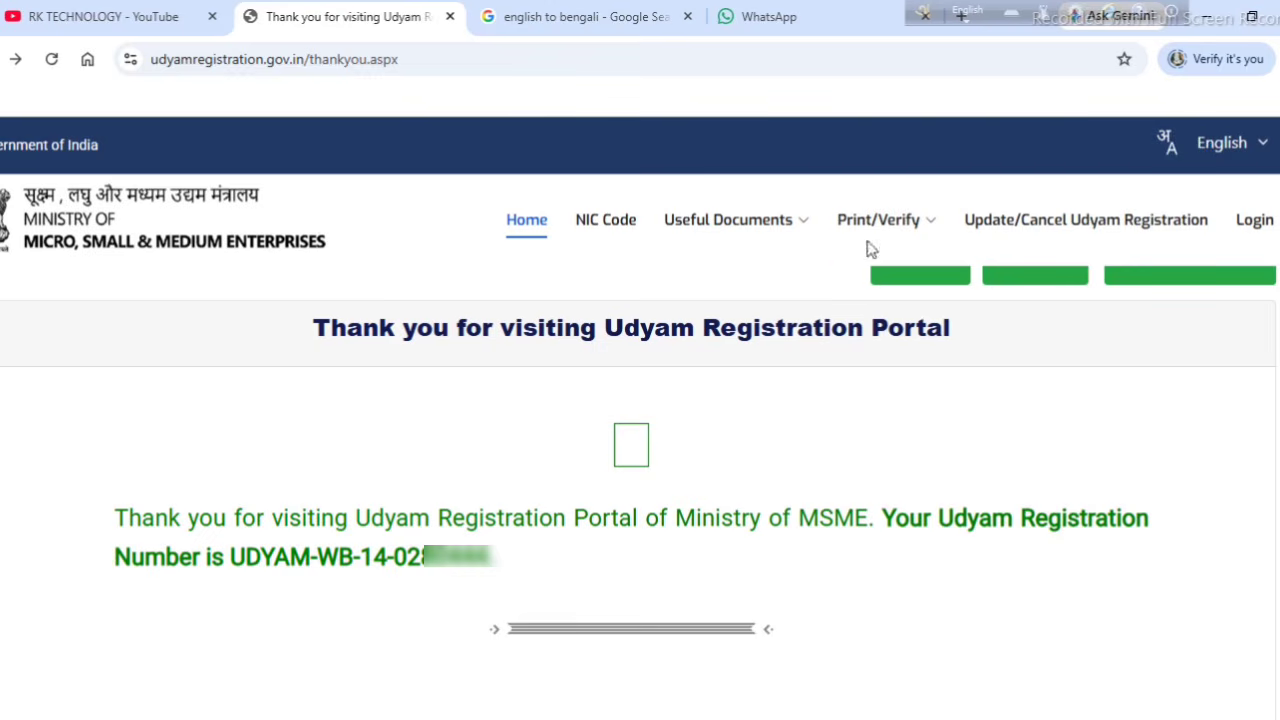
Step: Choose Print Udyam Certificate from the Print/Verify menu
mouse_move(865, 228)
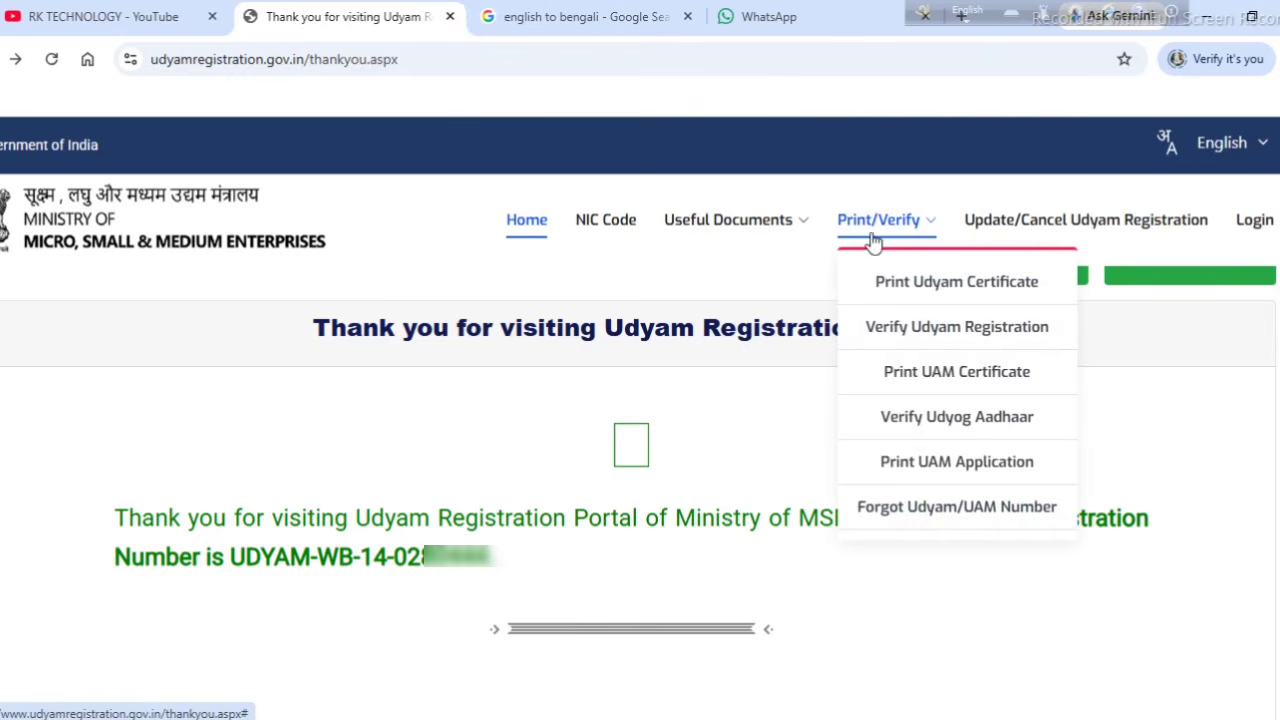
left_click(973, 290)
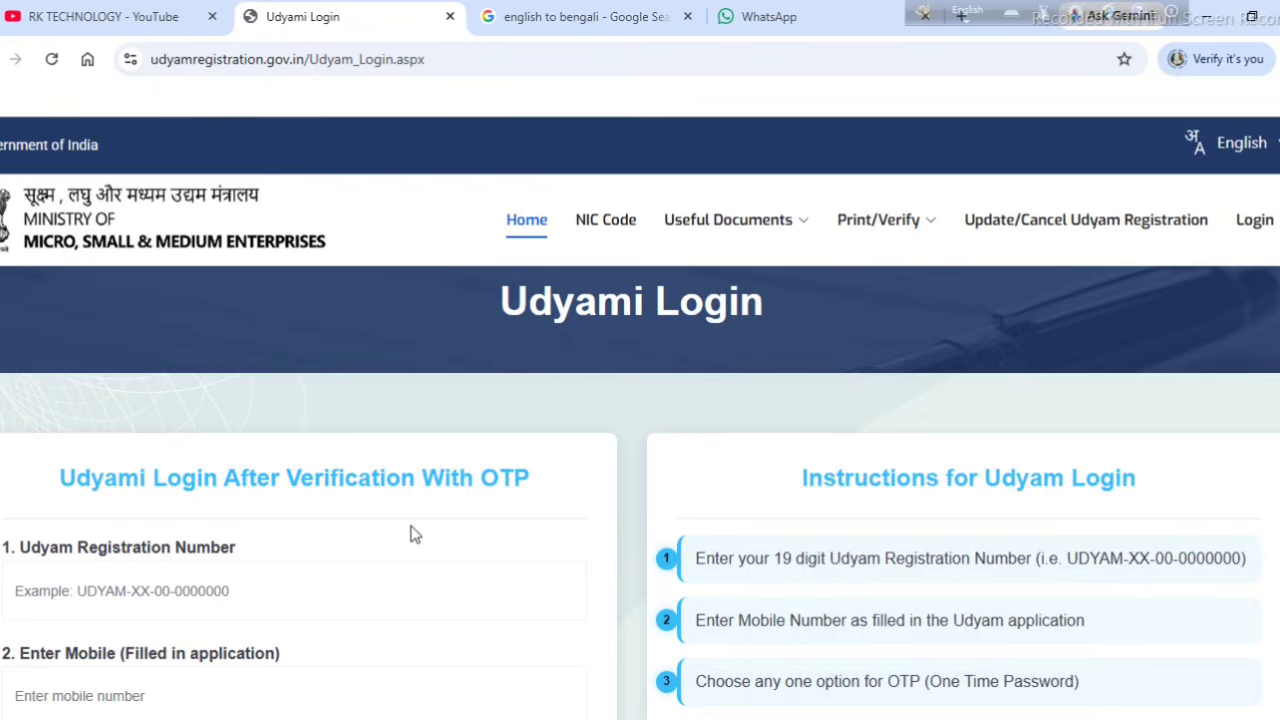
Step: Request a login OTP for the registration with Validate & Generate OTP
scroll(412, 535, "down", 1)
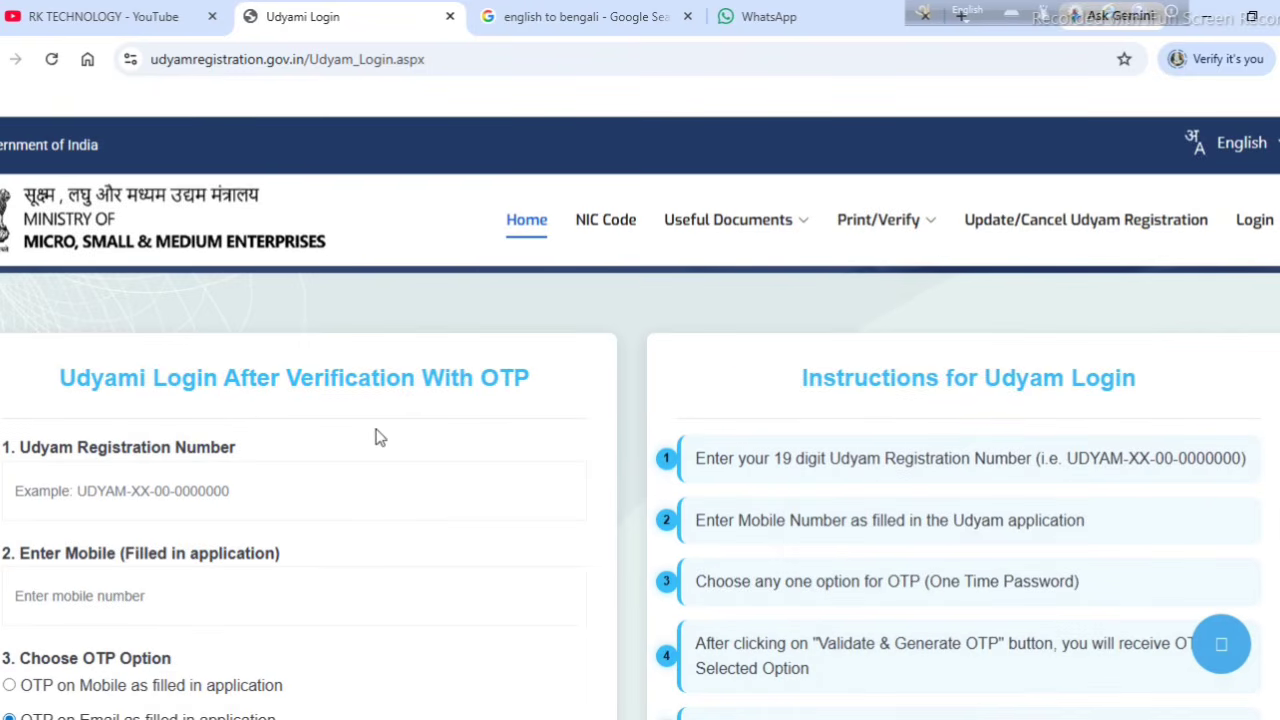
scroll(374, 446, "down", 3)
scroll(374, 443, "up", 2)
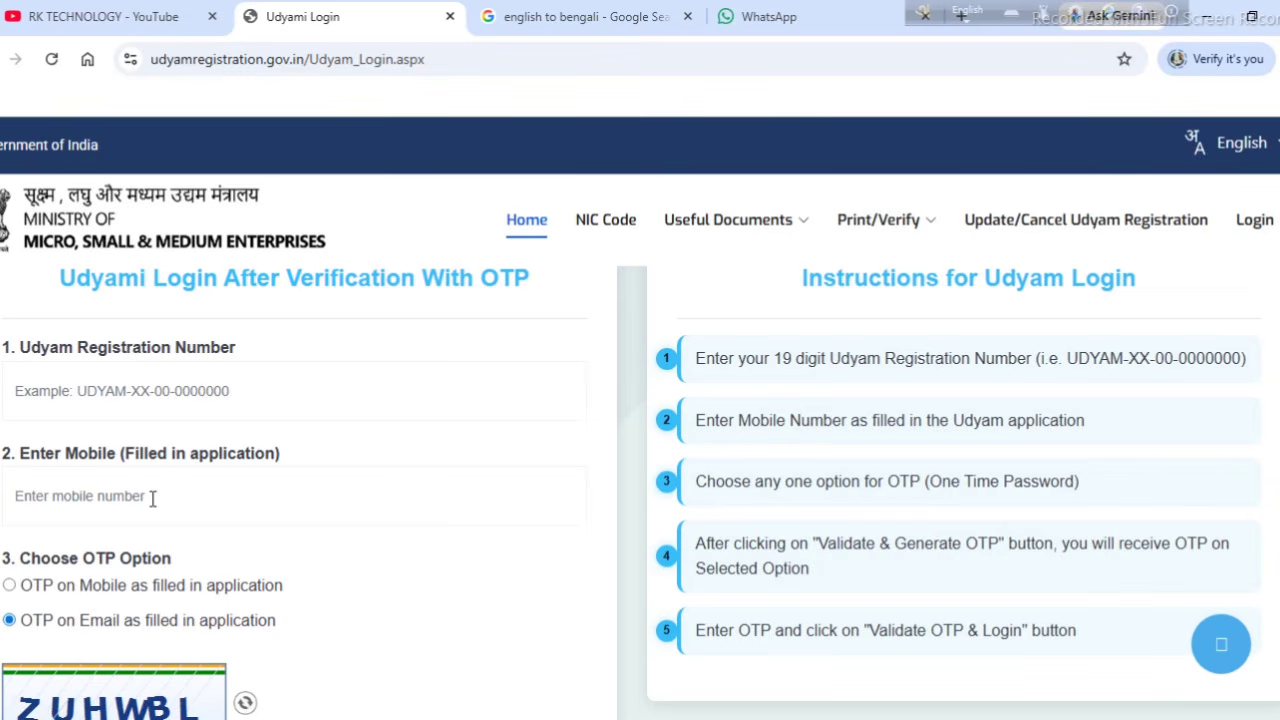
scroll(152, 497, "down", 1)
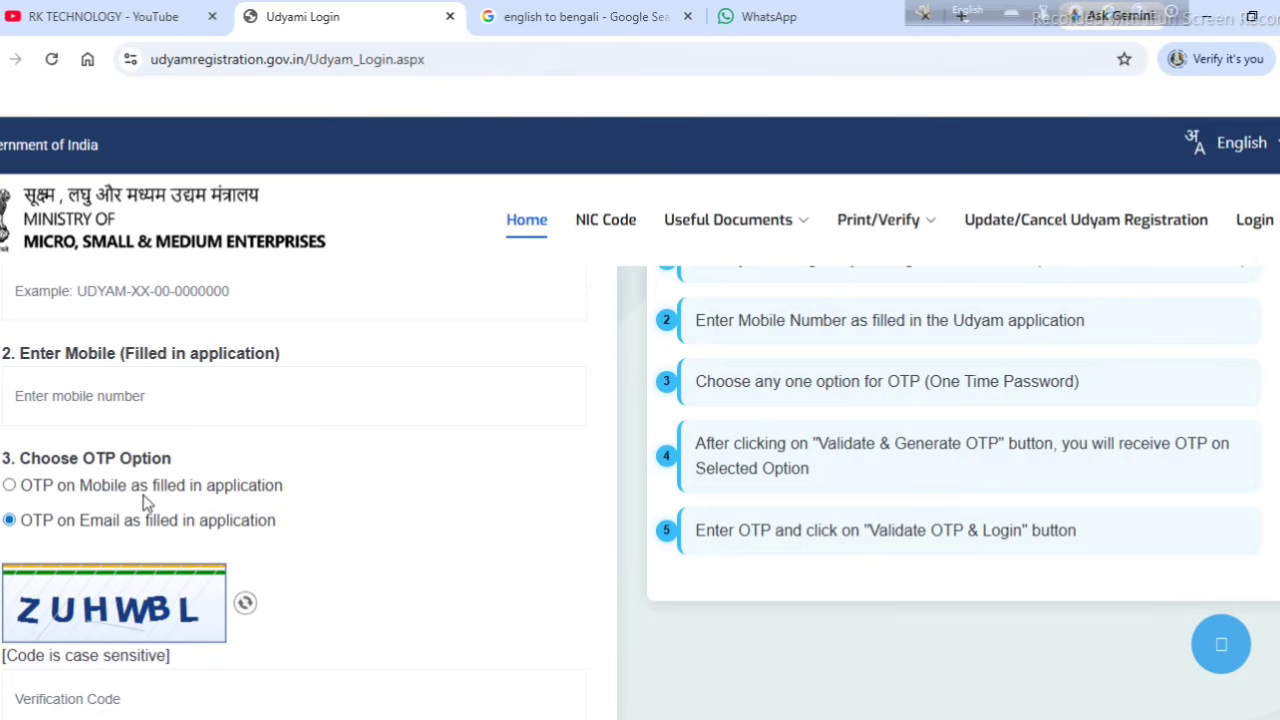
scroll(137, 508, "down", 1)
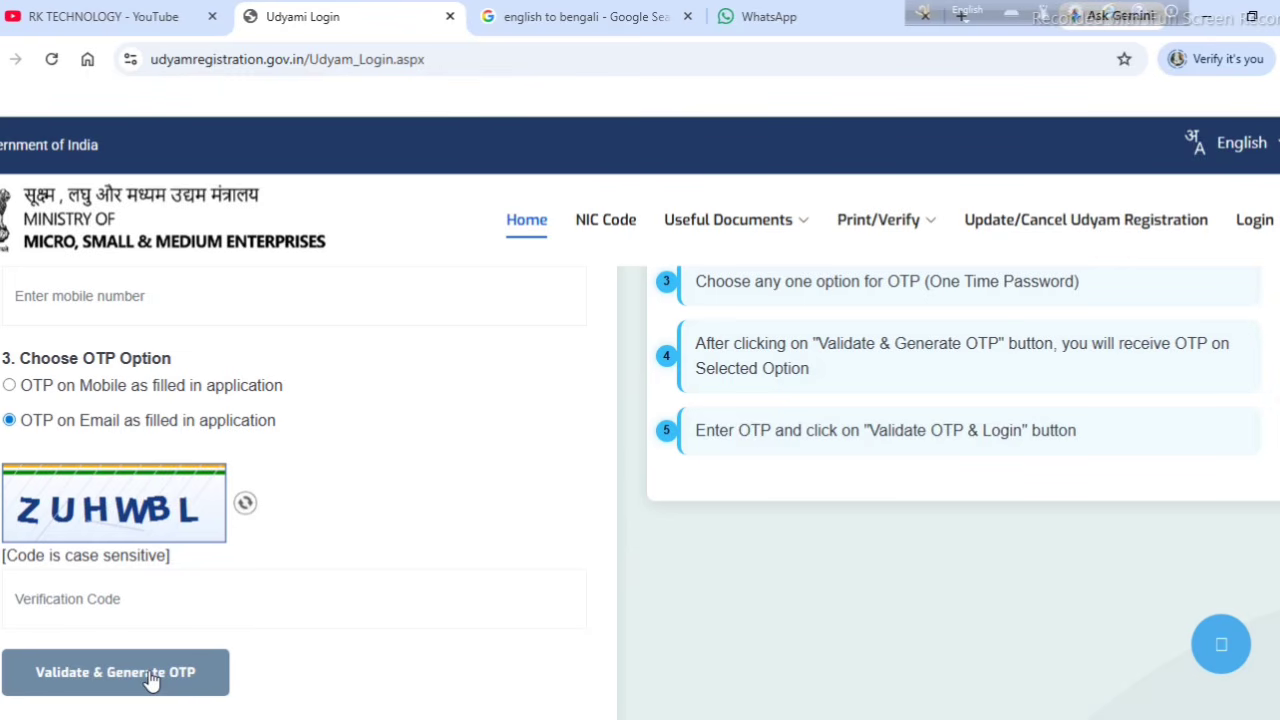
left_click(150, 674)
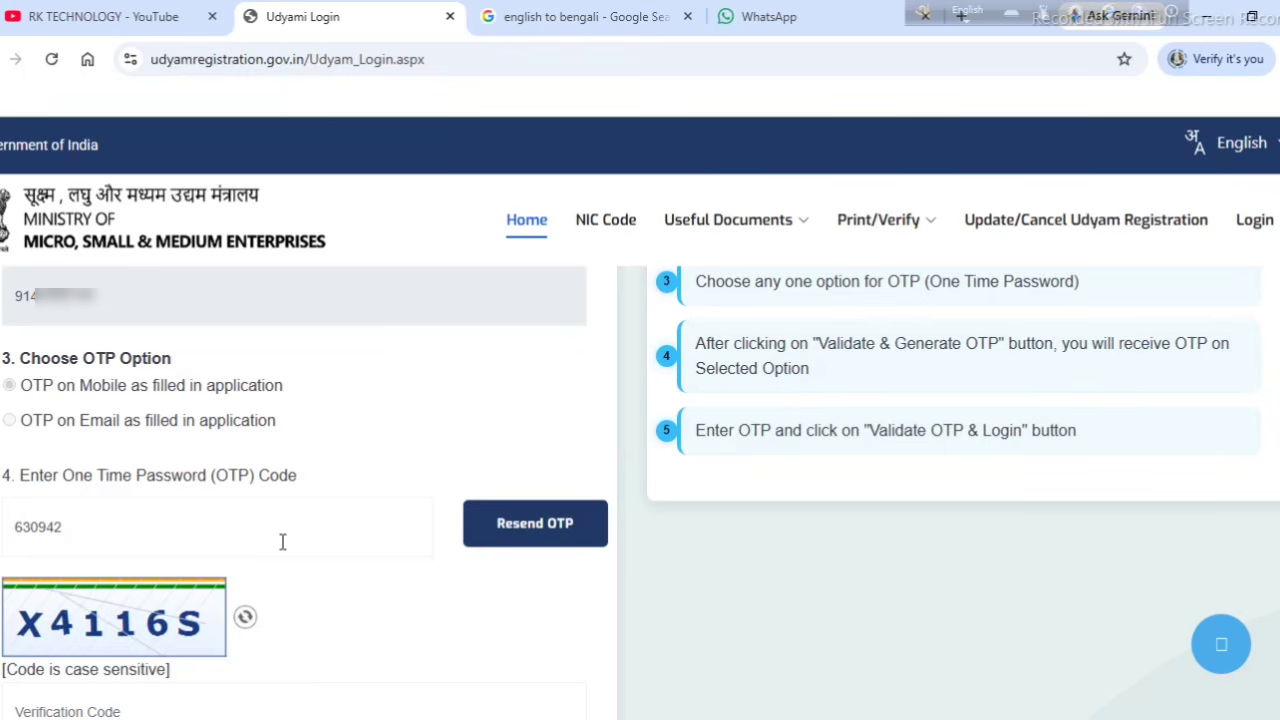
Step: Enter the captcha verification code and log in with Validate OTP & Login
scroll(283, 541, "down", 3)
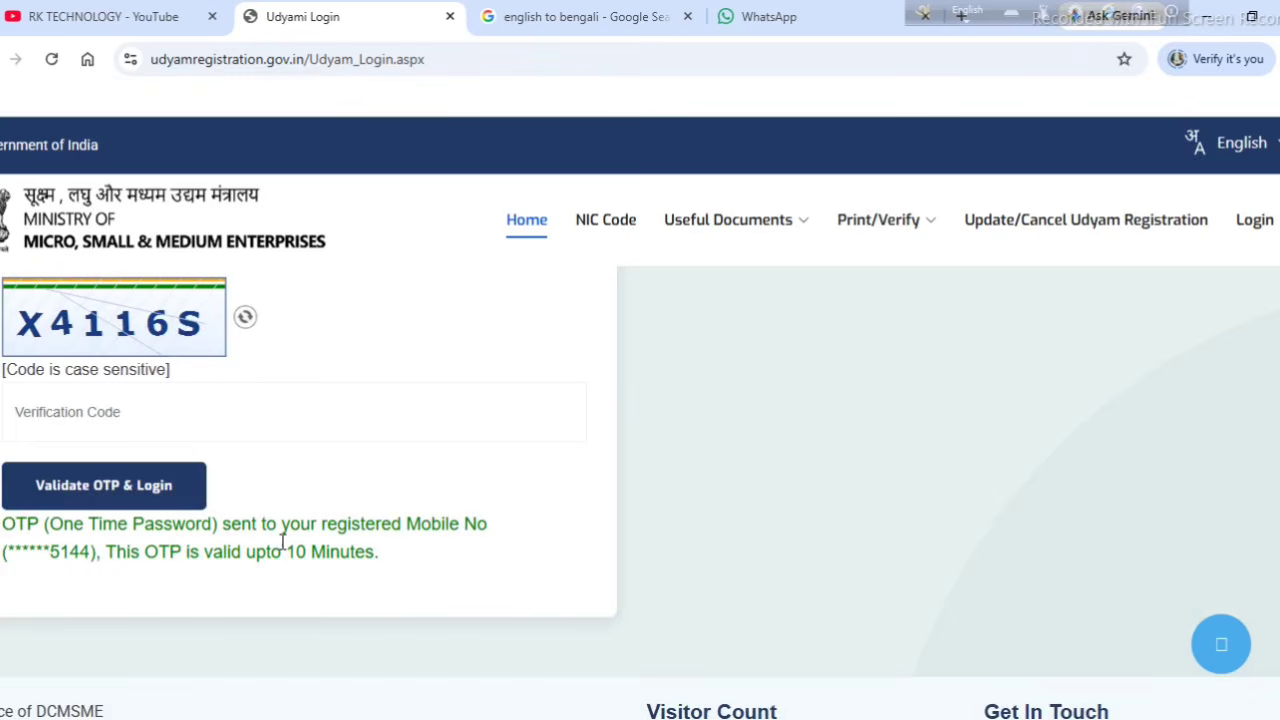
left_click(102, 416)
type("X4116S")
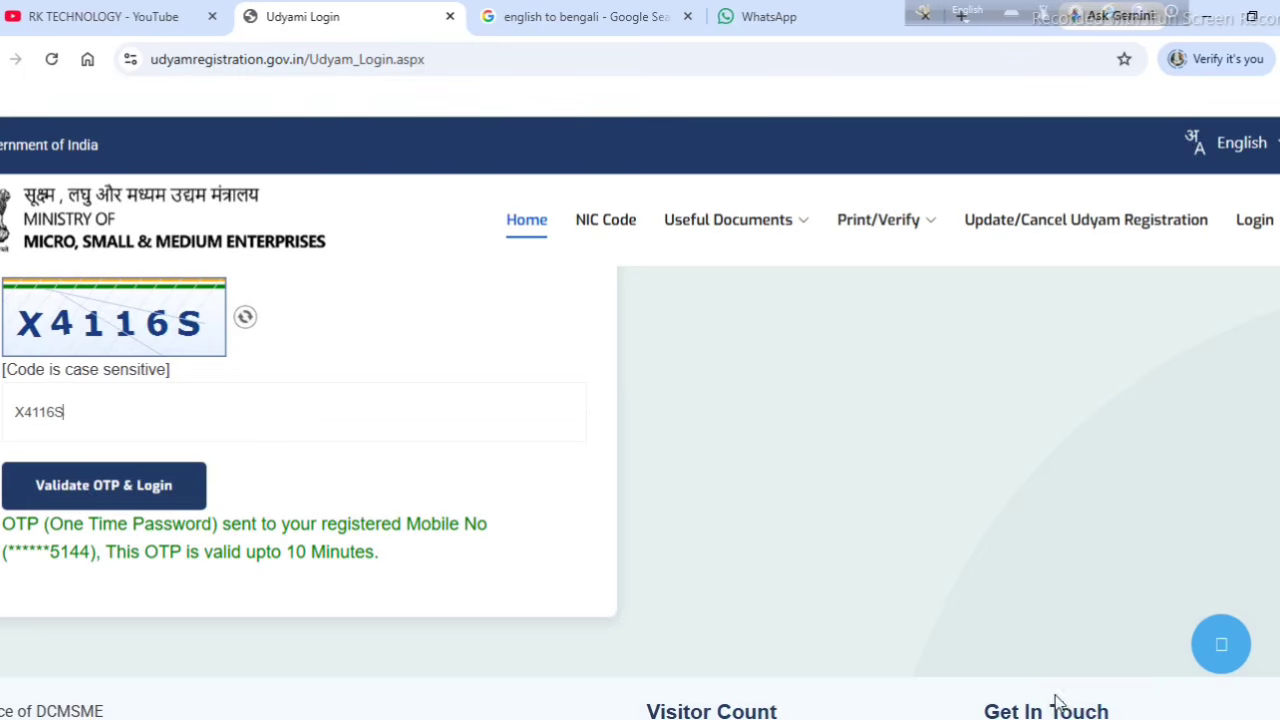
left_click(157, 490)
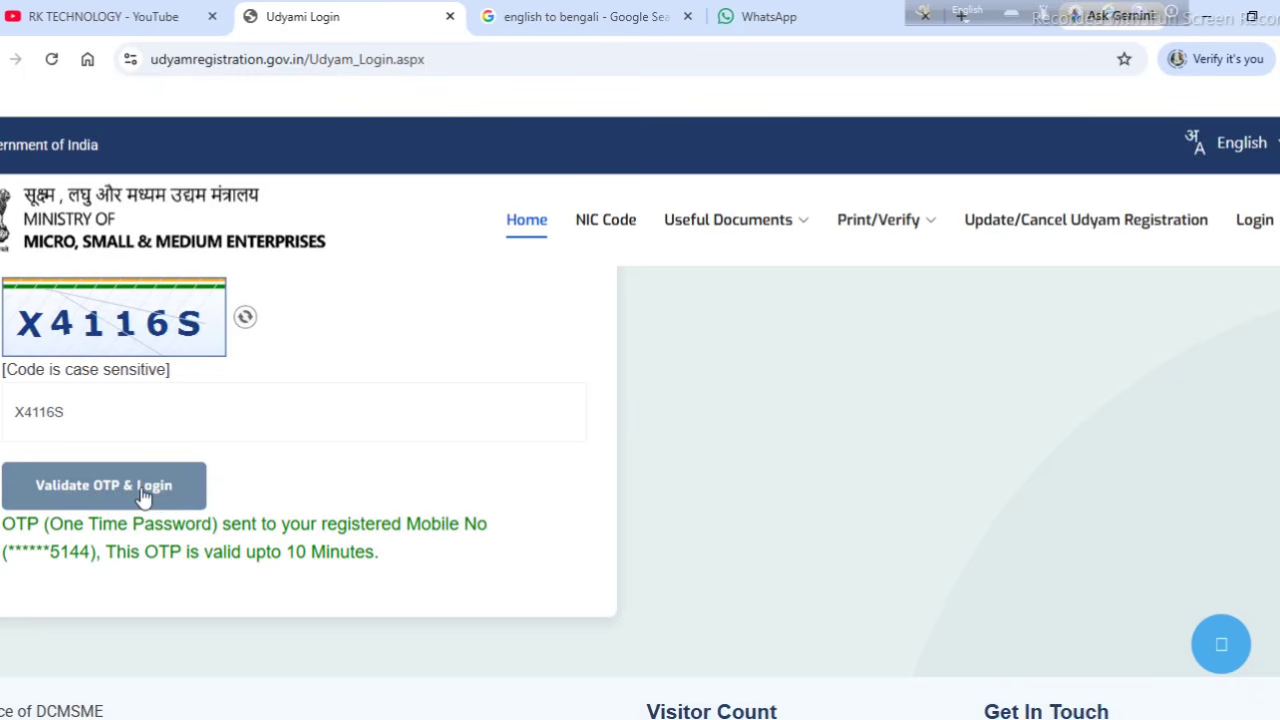
left_click(144, 497)
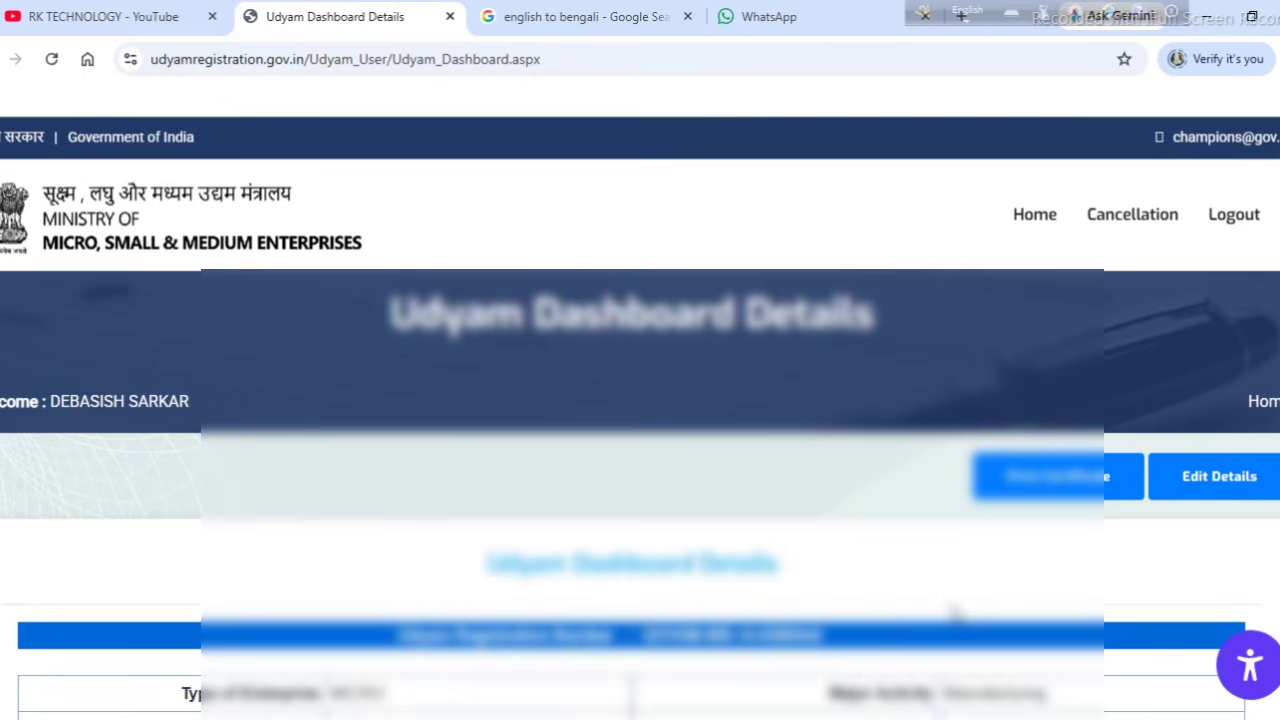
scroll(848, 578, "down", 2)
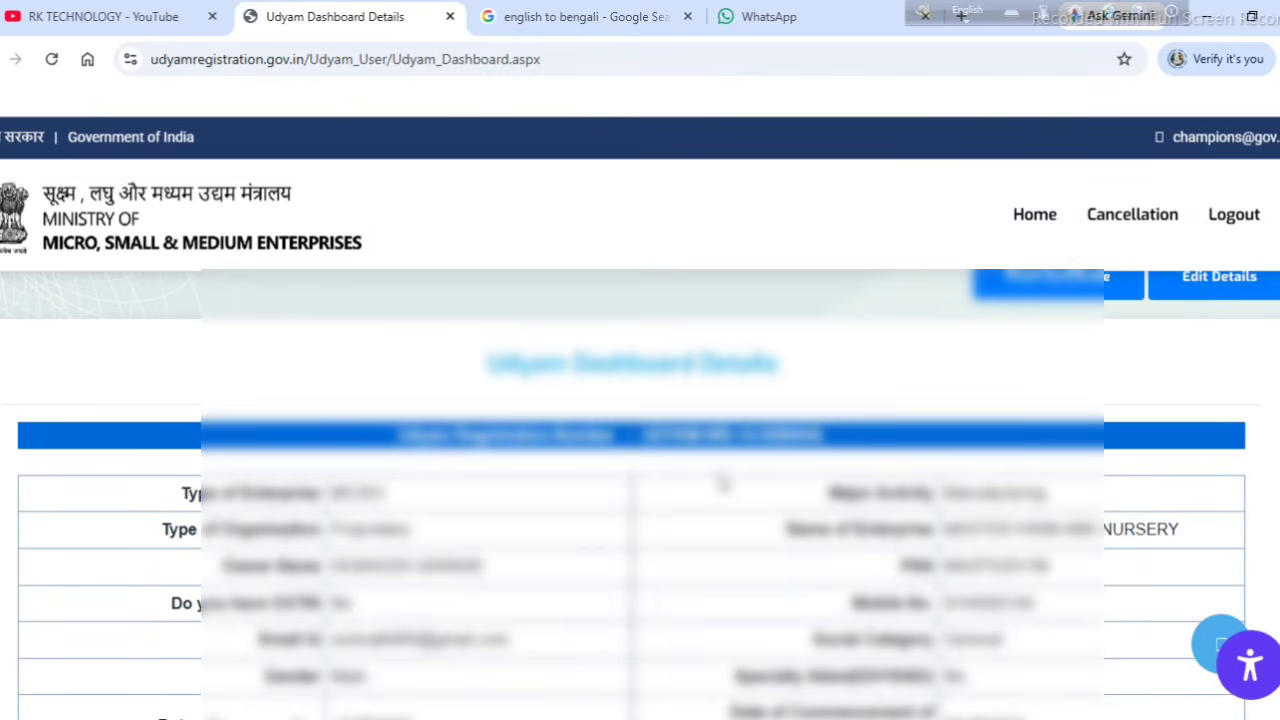
scroll(724, 482, "down", 2)
scroll(724, 482, "up", 1)
scroll(724, 482, "down", 1)
scroll(722, 484, "down", 1)
scroll(723, 484, "down", 2)
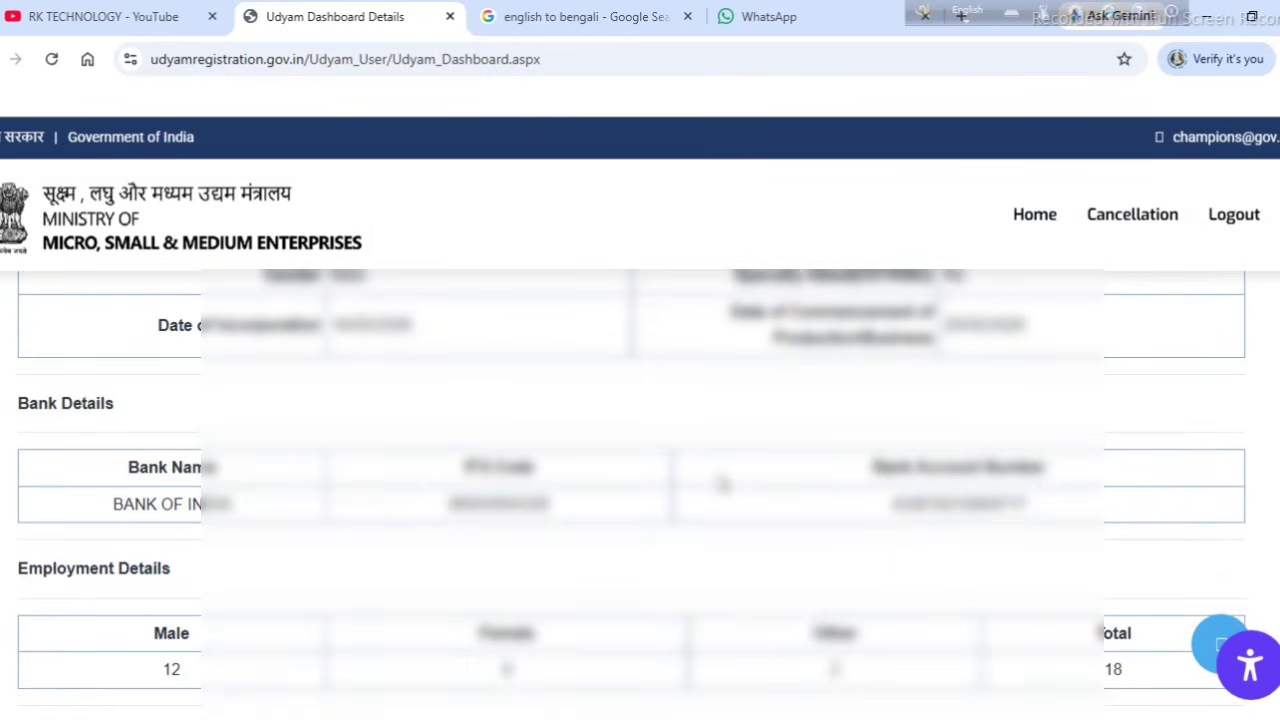
scroll(722, 484, "down", 7)
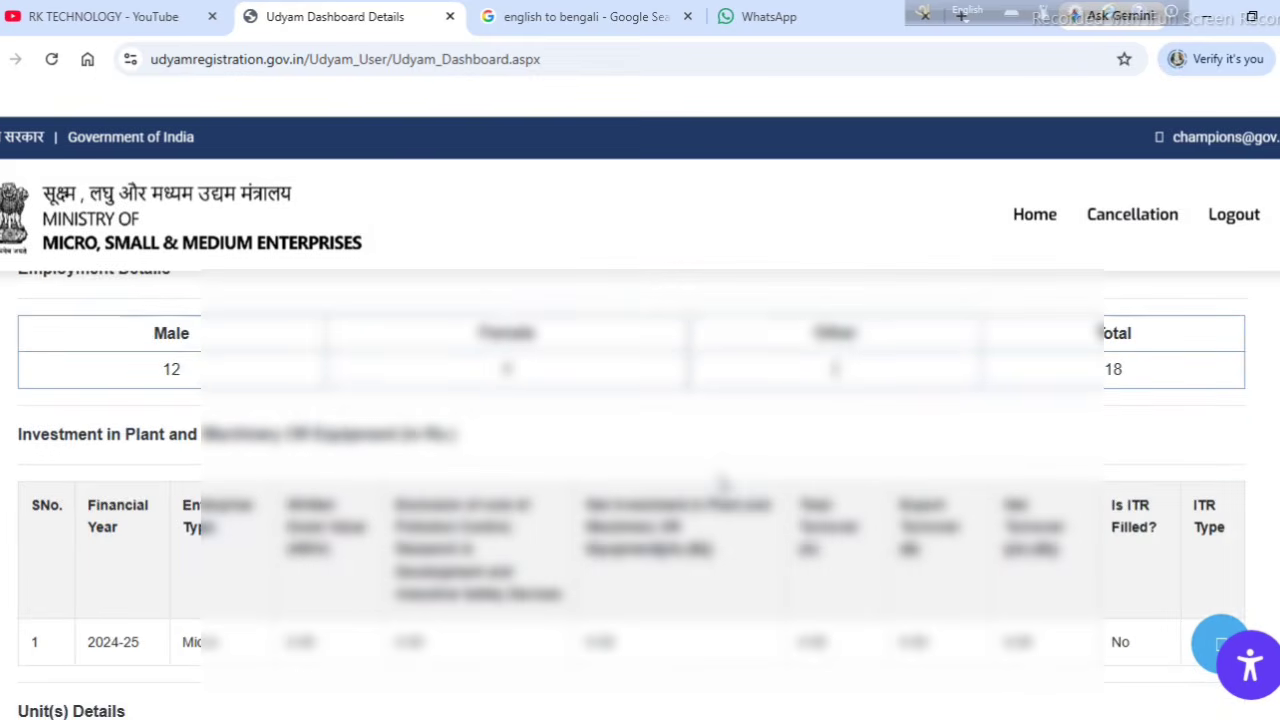
scroll(722, 484, "down", 10)
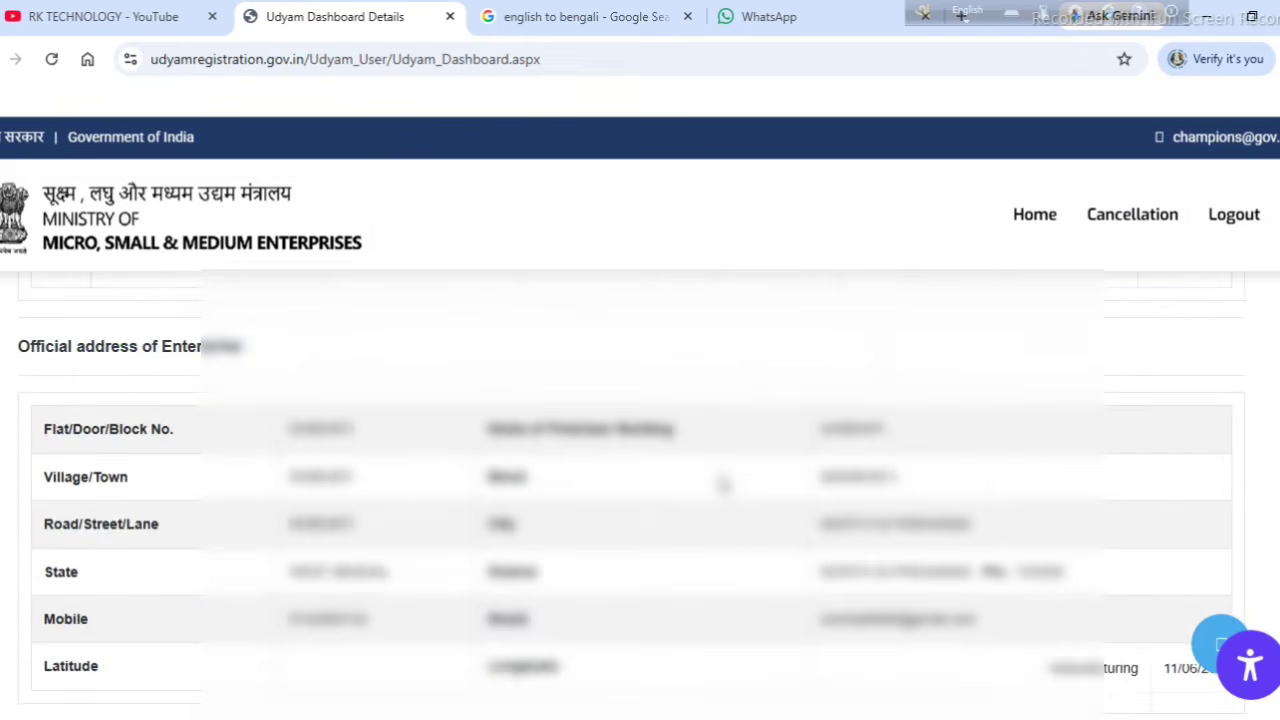
scroll(804, 487, "down", 4)
scroll(806, 492, "up", 6)
scroll(815, 506, "up", 15)
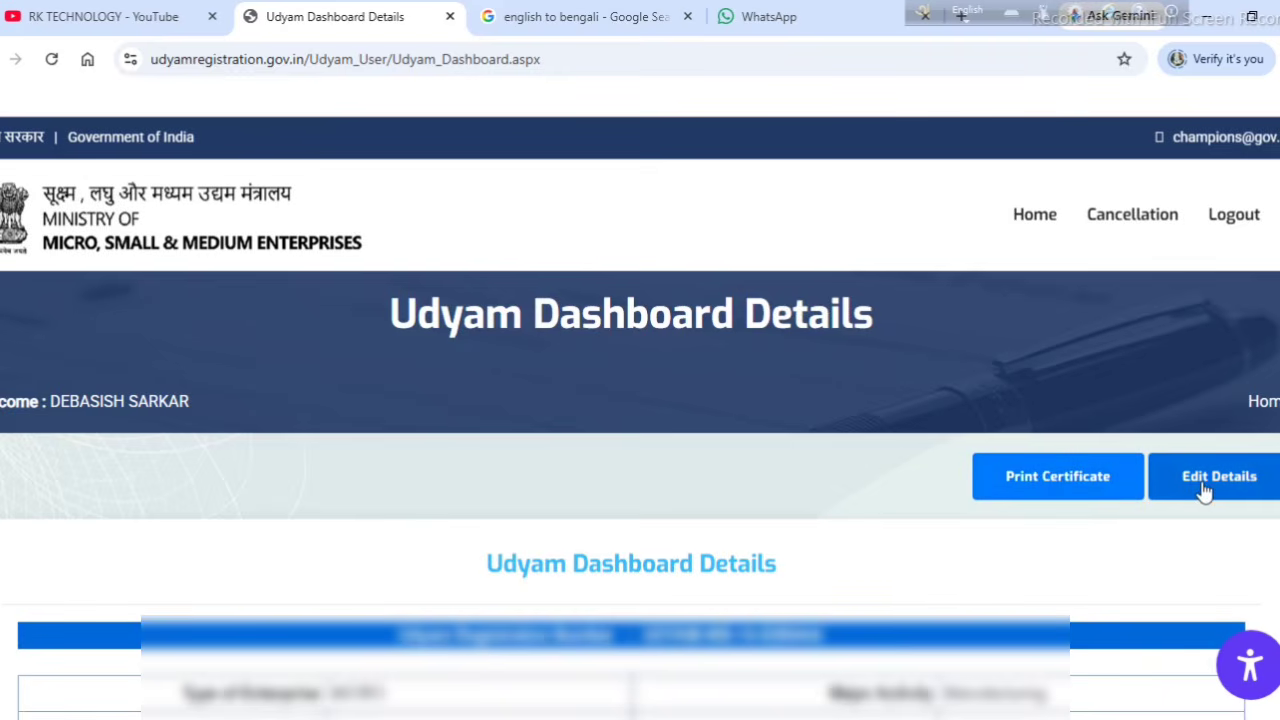
Step: Open Print Certificate from the dashboard and scroll through the Udyam Registration Certificate
left_click(1033, 488)
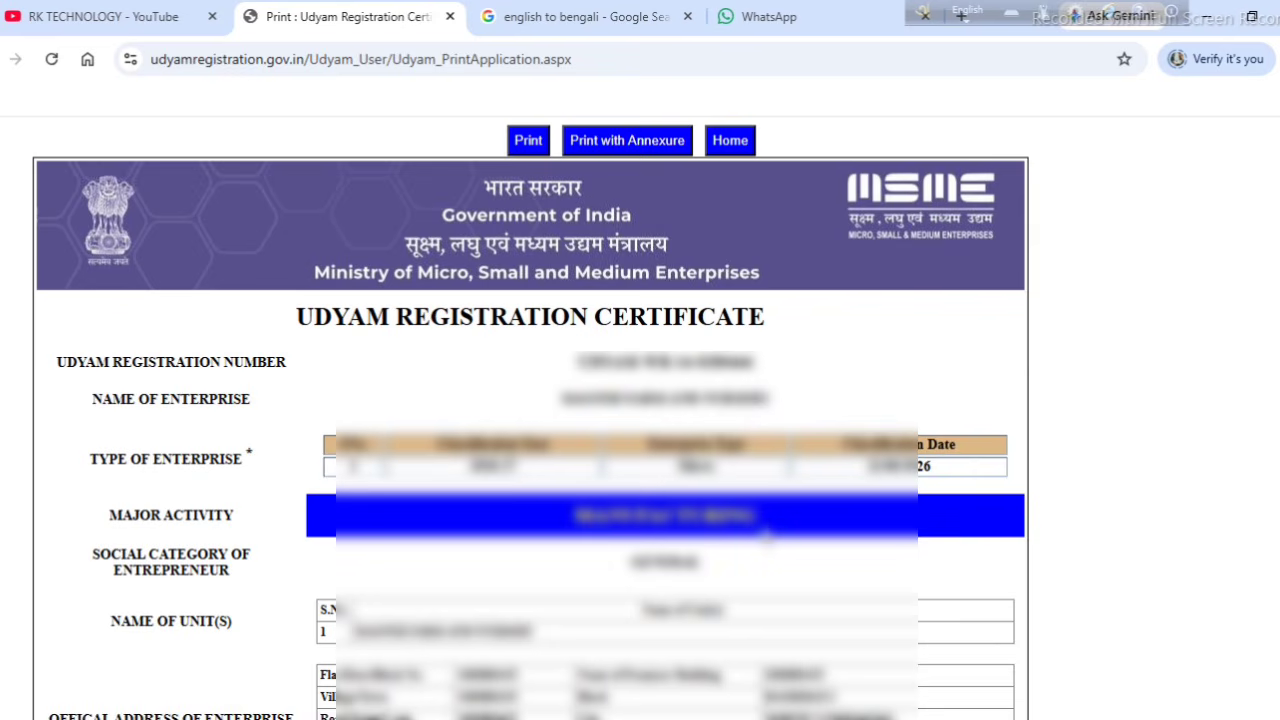
scroll(765, 537, "down", 6)
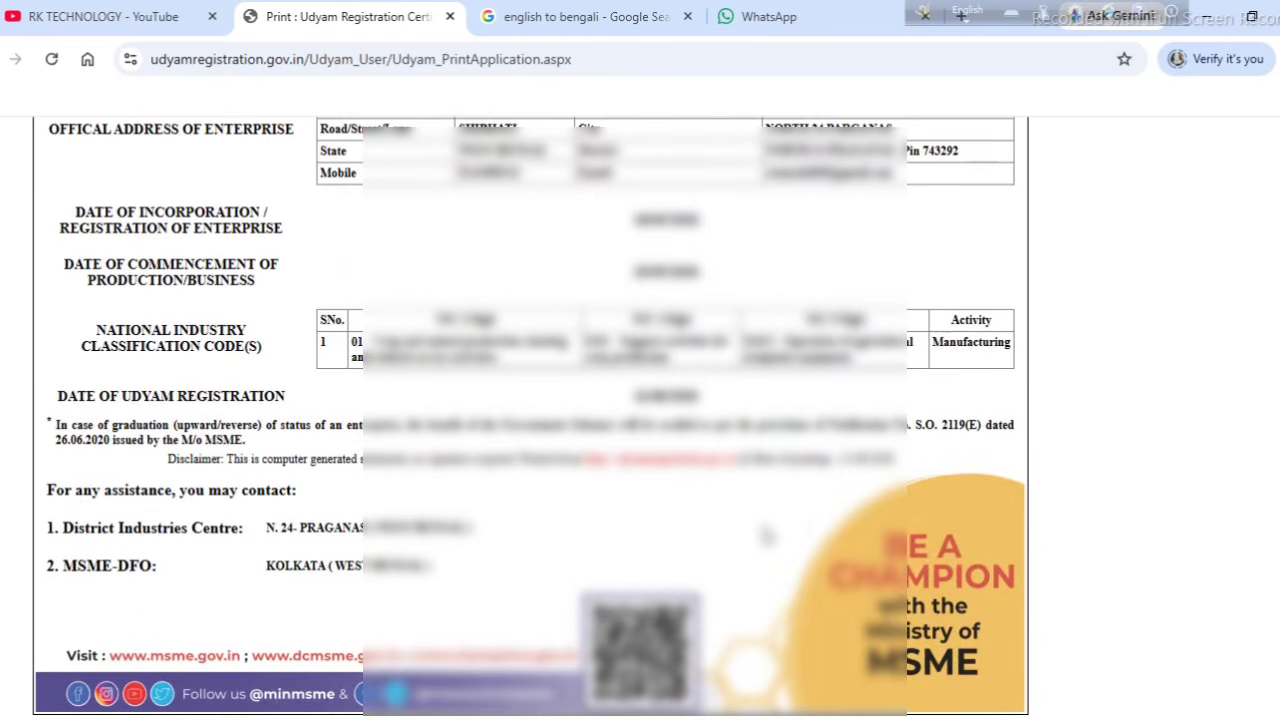
scroll(765, 537, "up", 6)
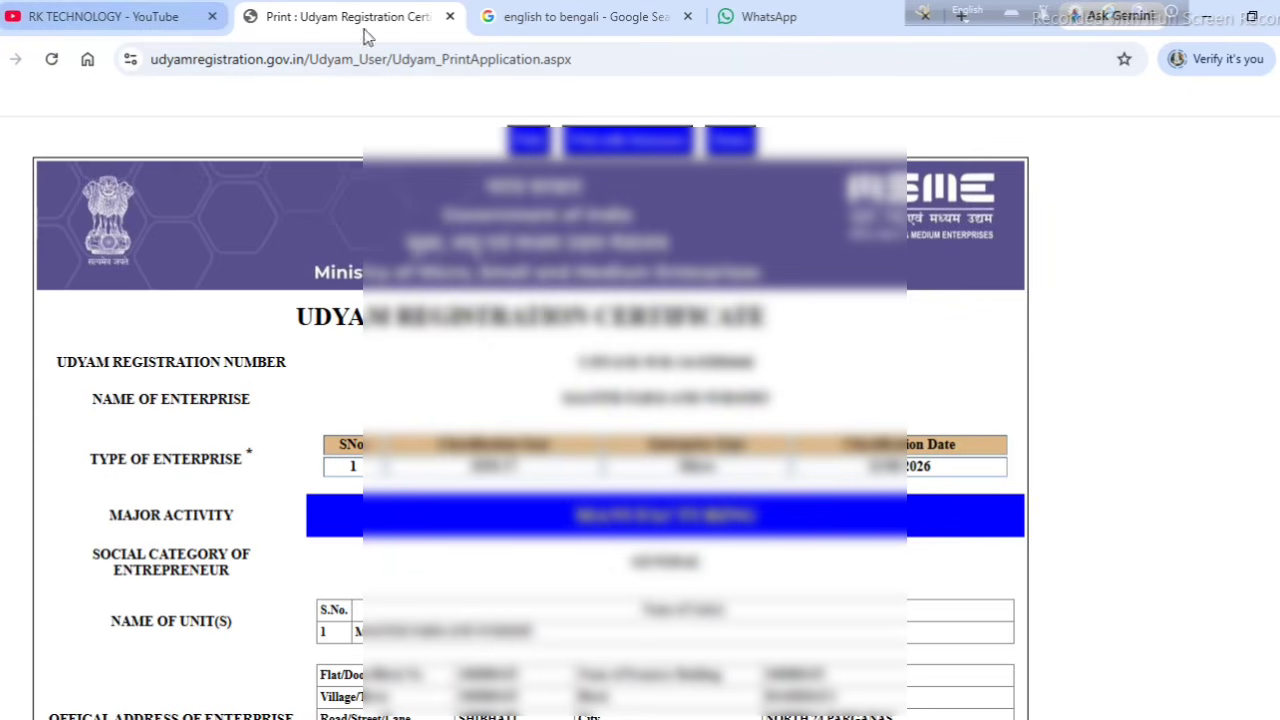
Step: Switch browser tabs back to the RK TECHNOLOGY YouTube channel page
left_click(560, 17)
left_click(76, 27)
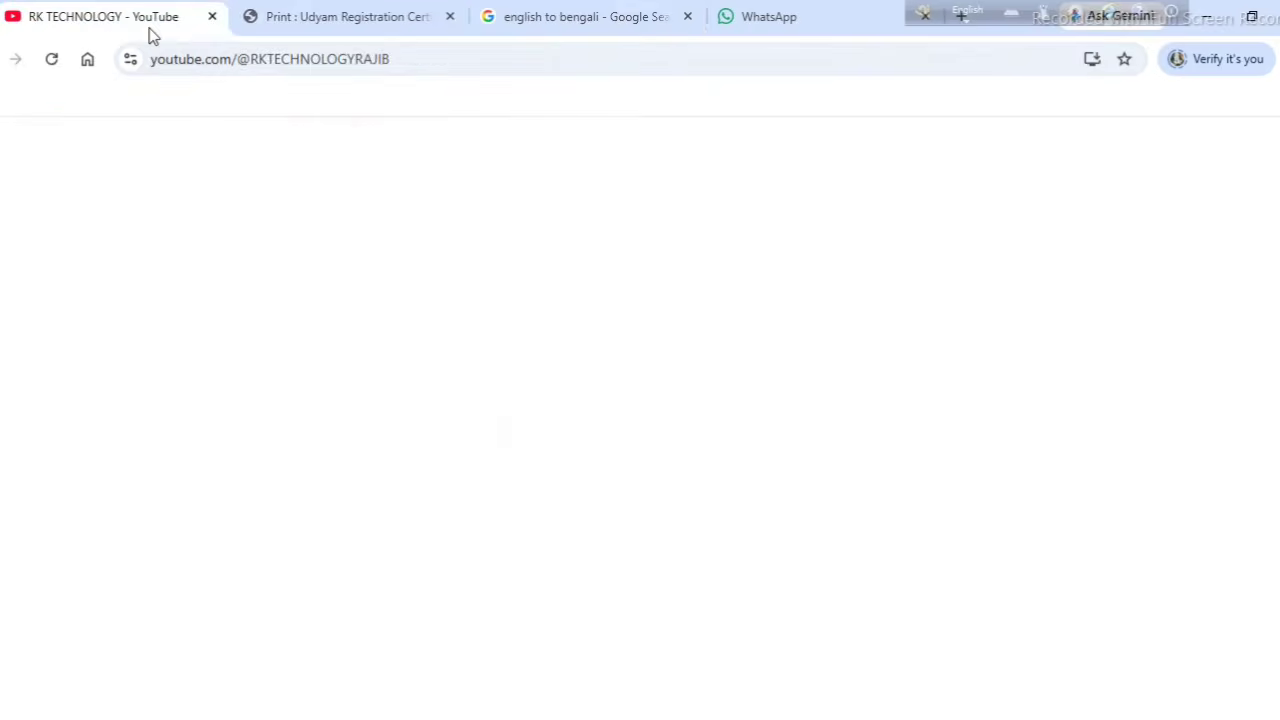